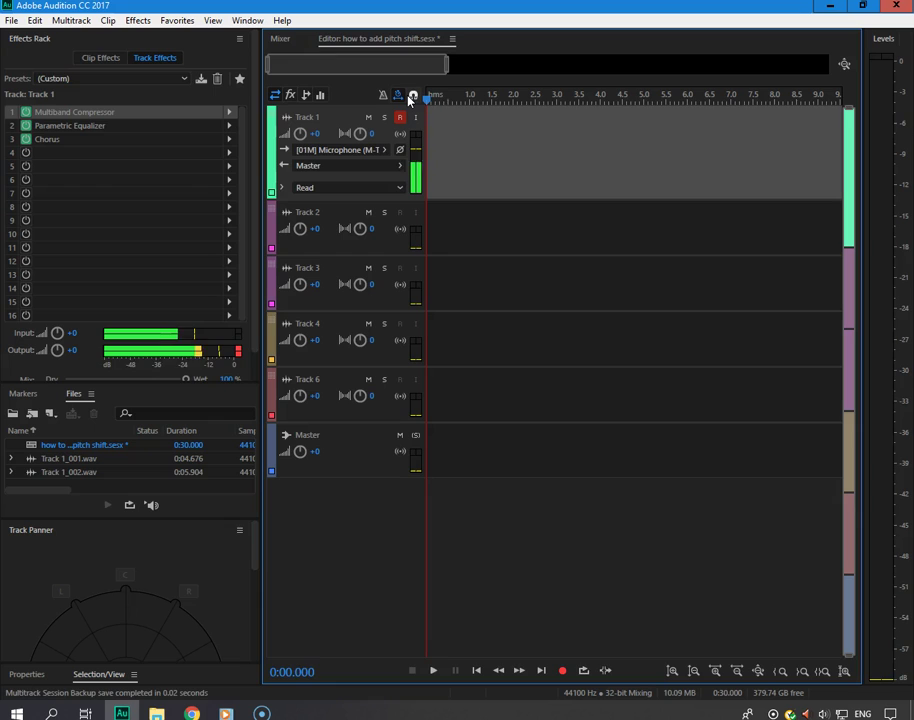
Step: Record a roughly five-second vocal take, Track 1_003, on Track 1 and play it back from the start
key(shift+space)
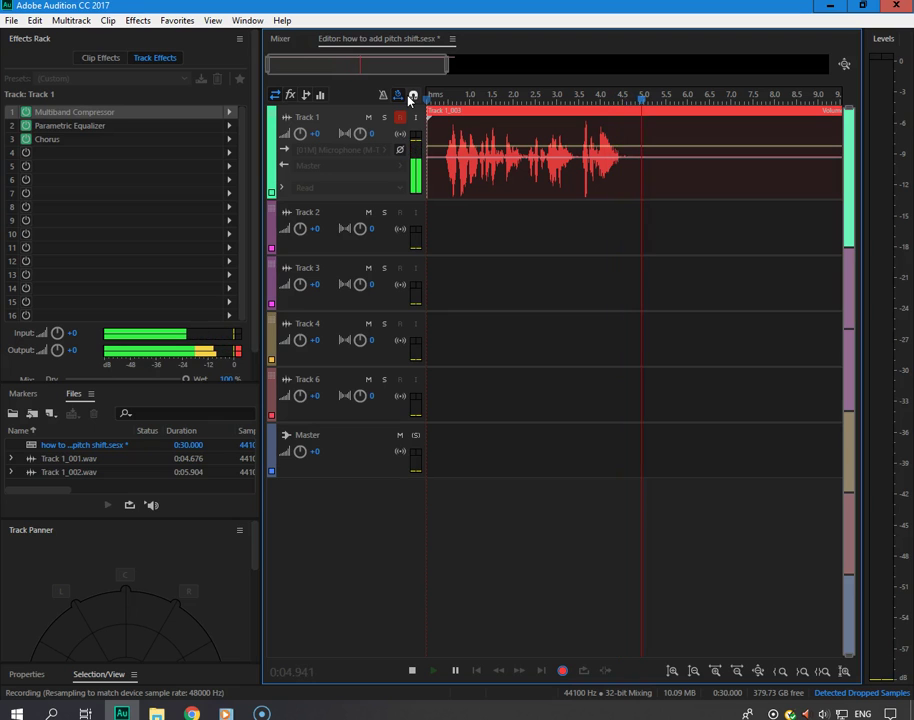
key(space)
click(437, 97)
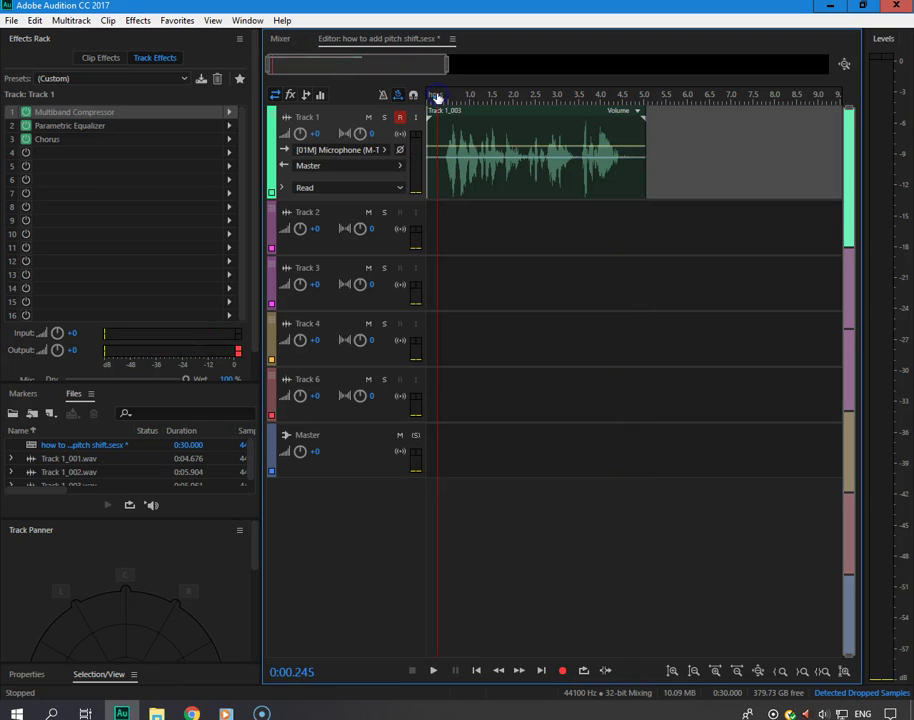
key(space)
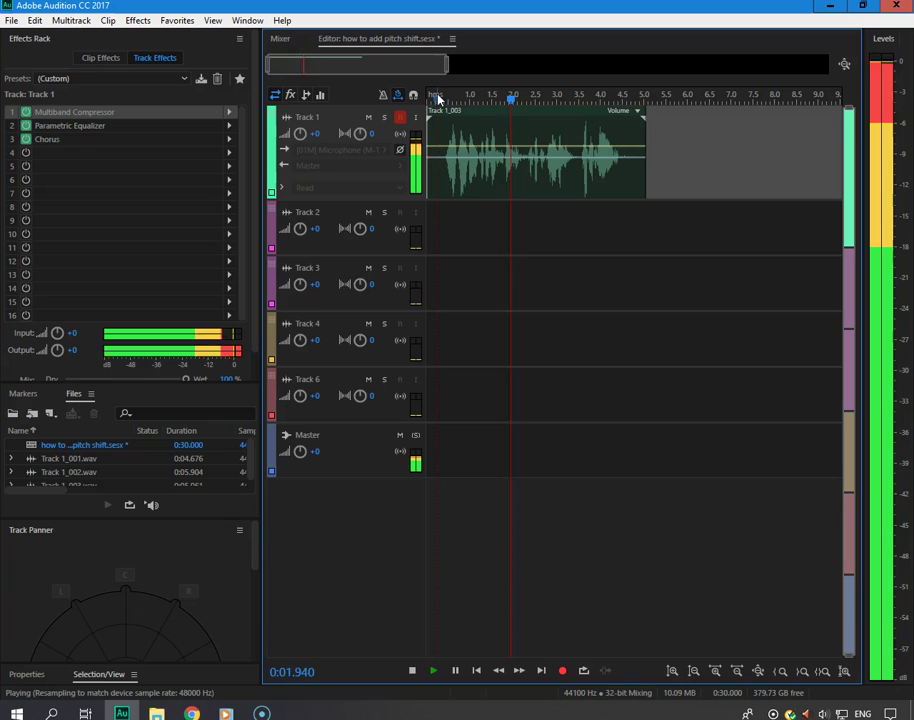
key(XF86AudioLowerVolume)
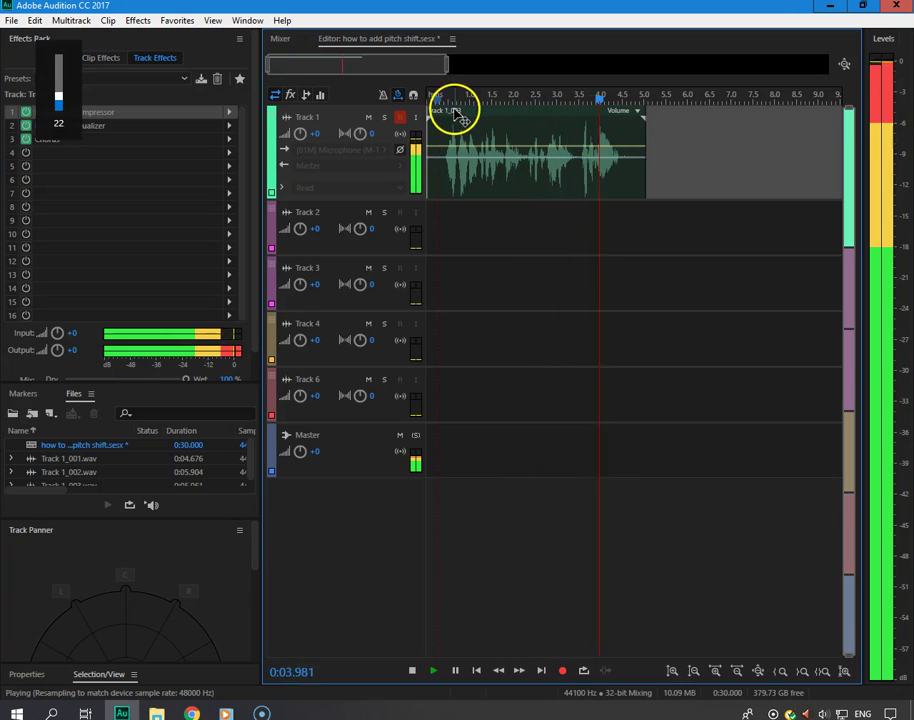
key(space)
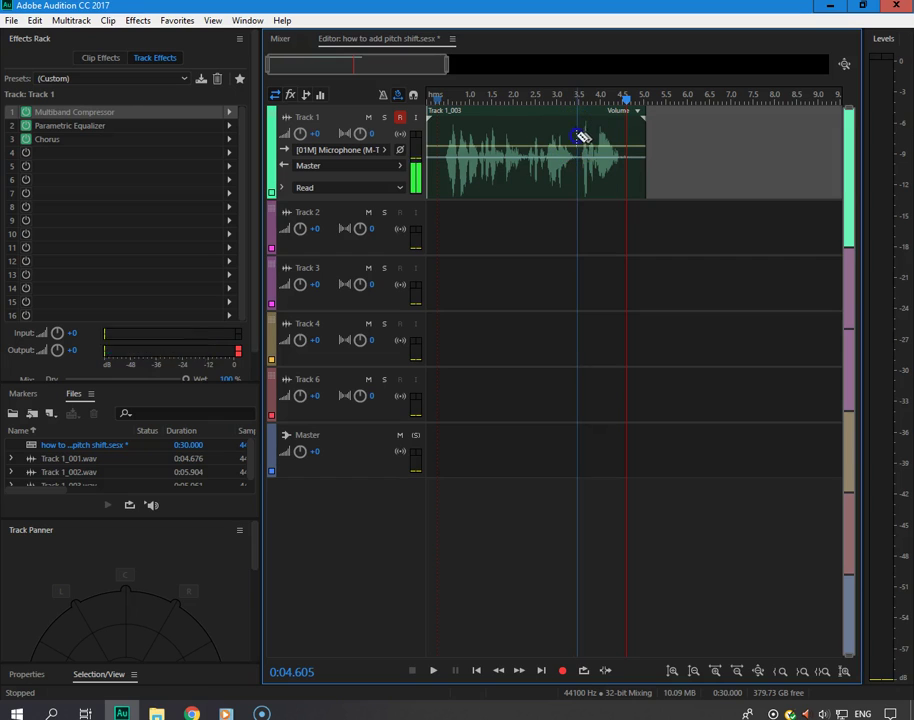
Step: Split the Track 1_003 clip near 3.5 s and move the tail piece onto Track 4
click(579, 137)
click(614, 140)
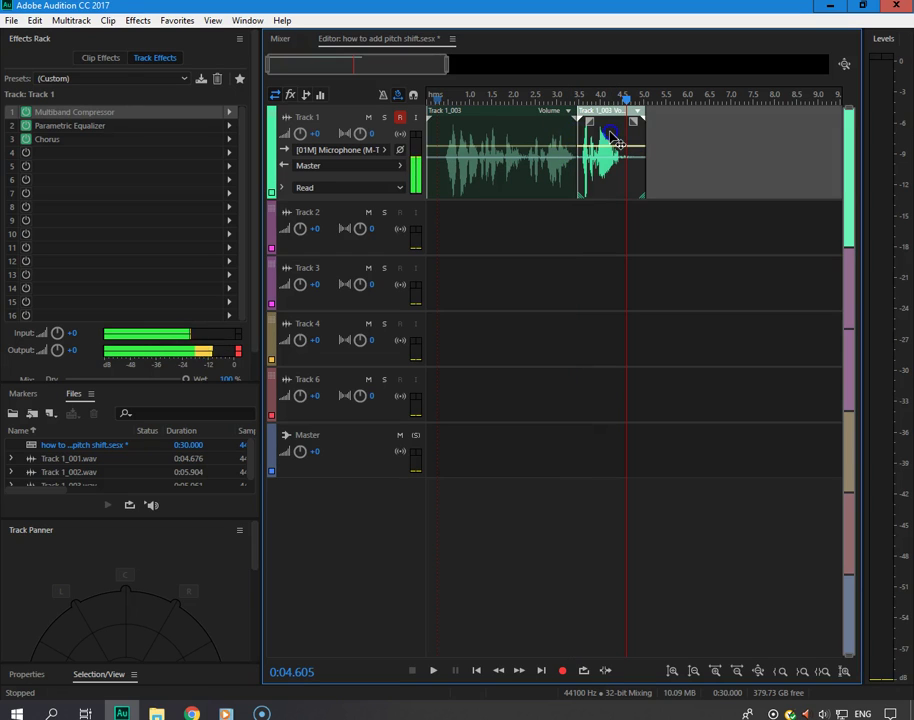
drag(614, 140, 617, 342)
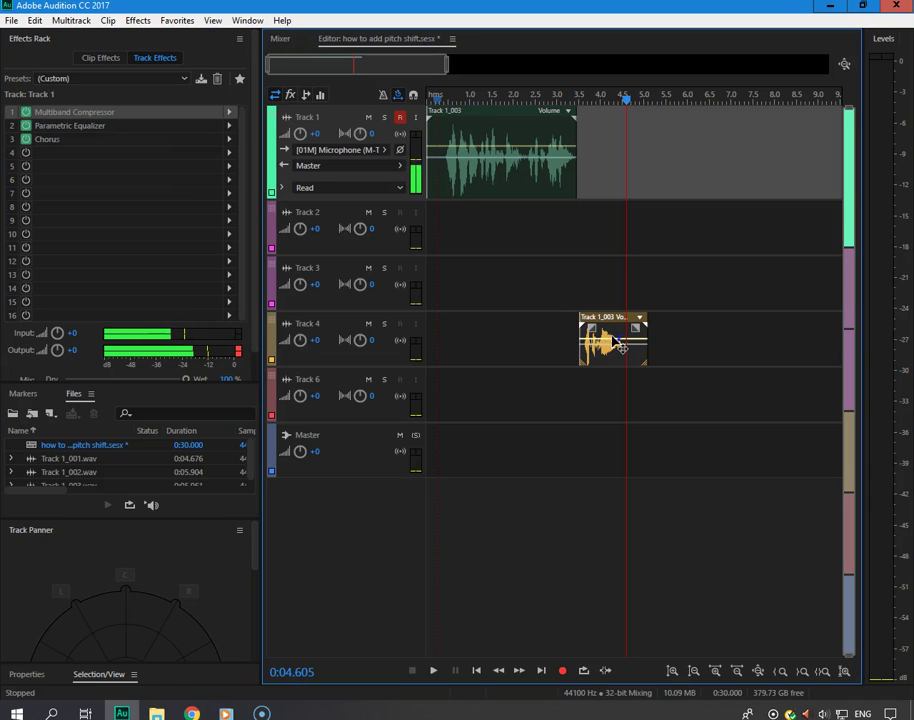
click(617, 332)
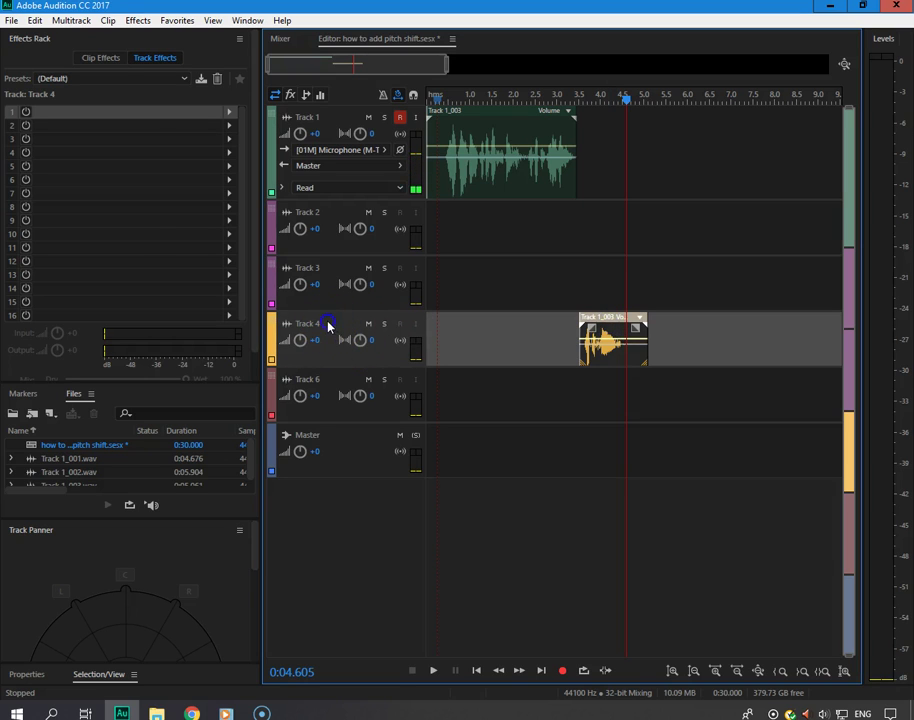
Step: Add a Time and Pitch > Pitch Shifter effect to the first Effects Rack slot
click(230, 111)
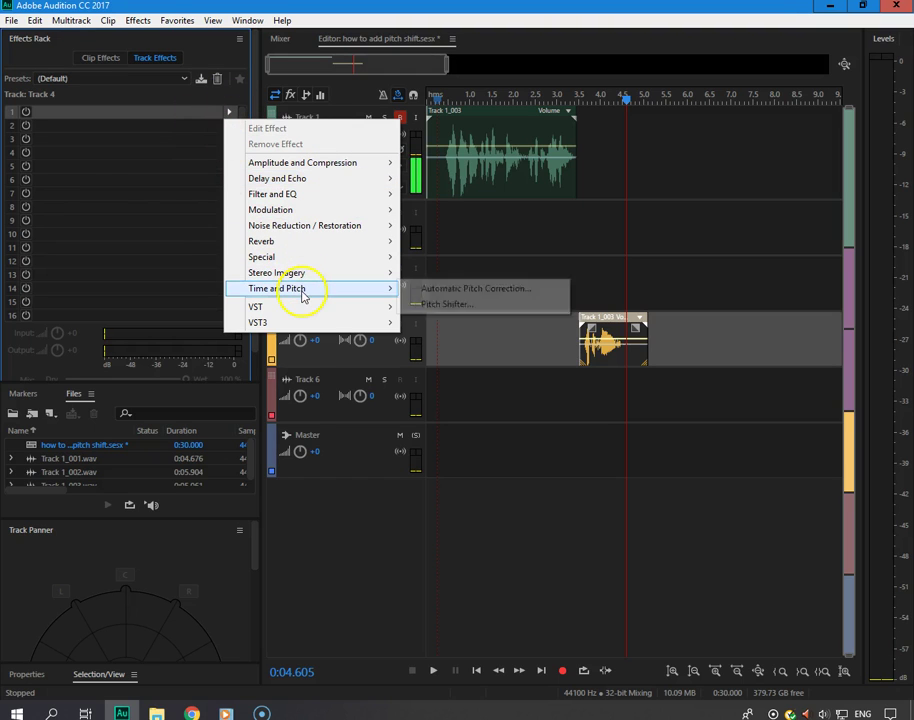
click(427, 303)
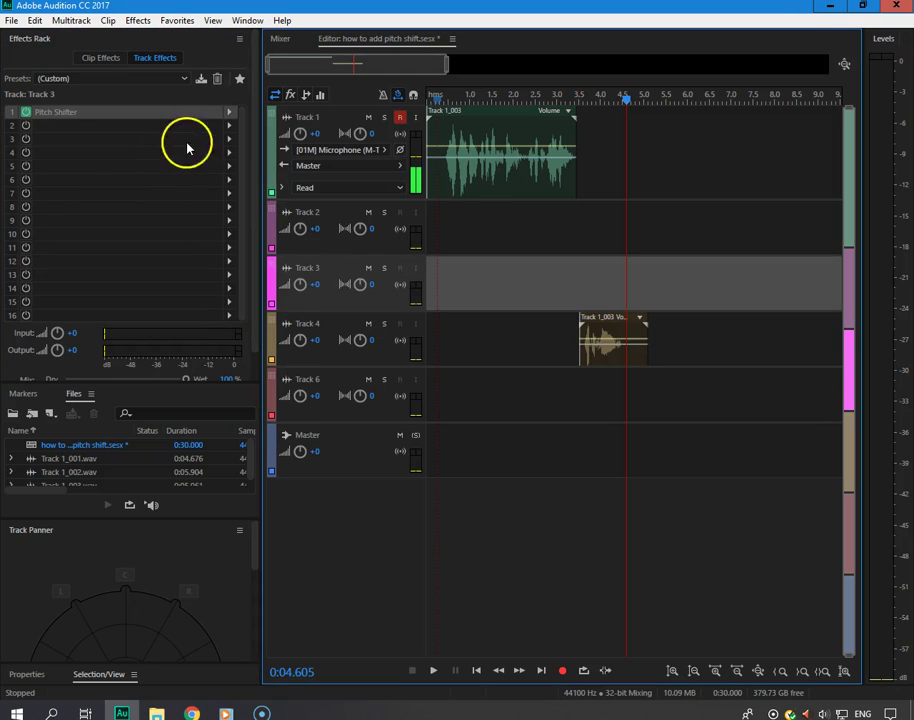
click(229, 113)
mouse_move(277, 289)
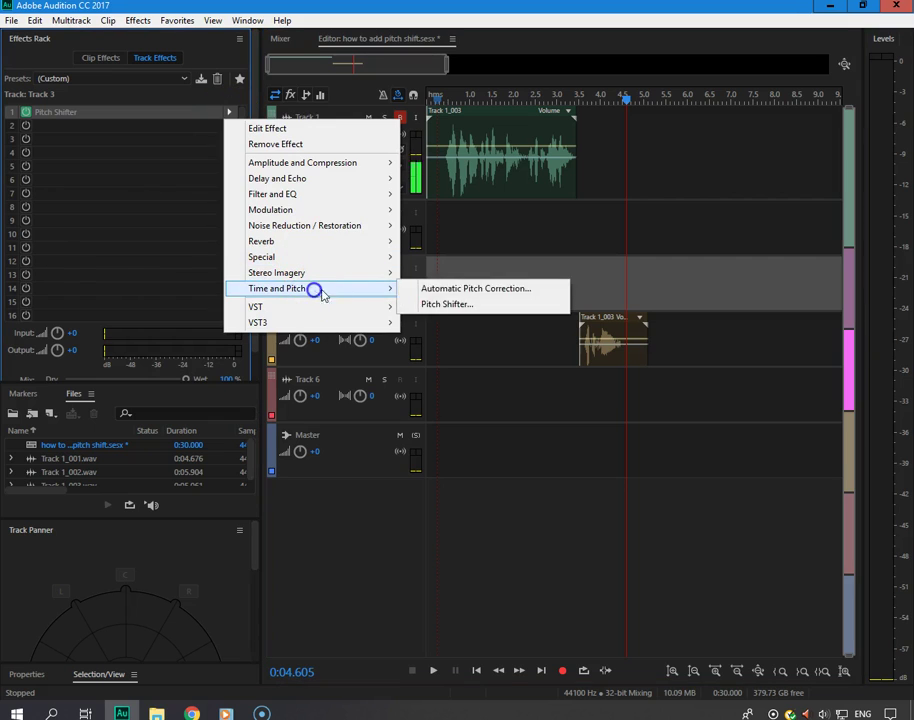
click(423, 305)
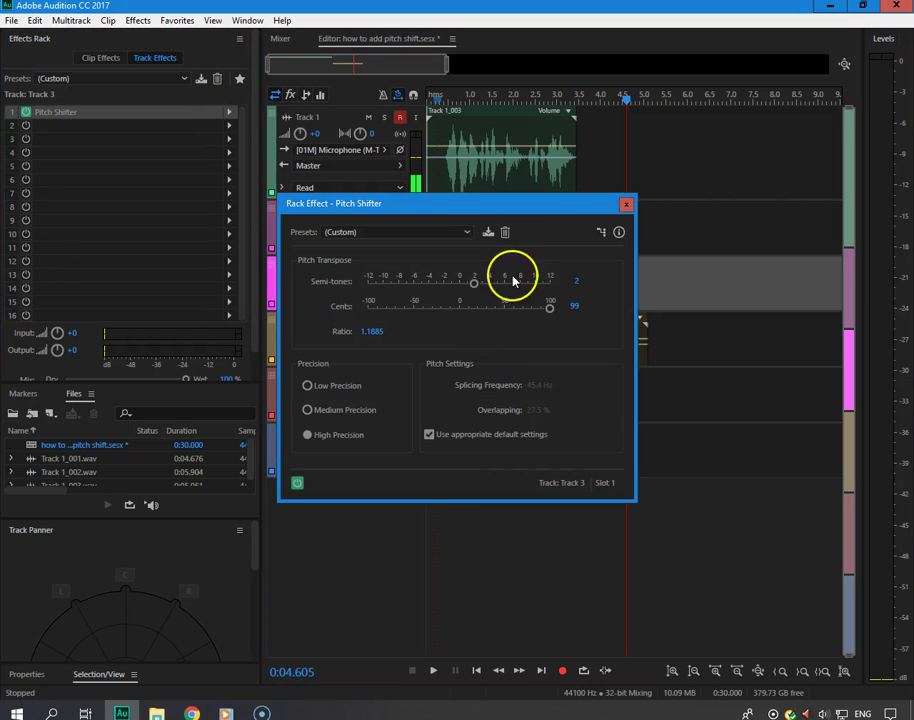
click(626, 206)
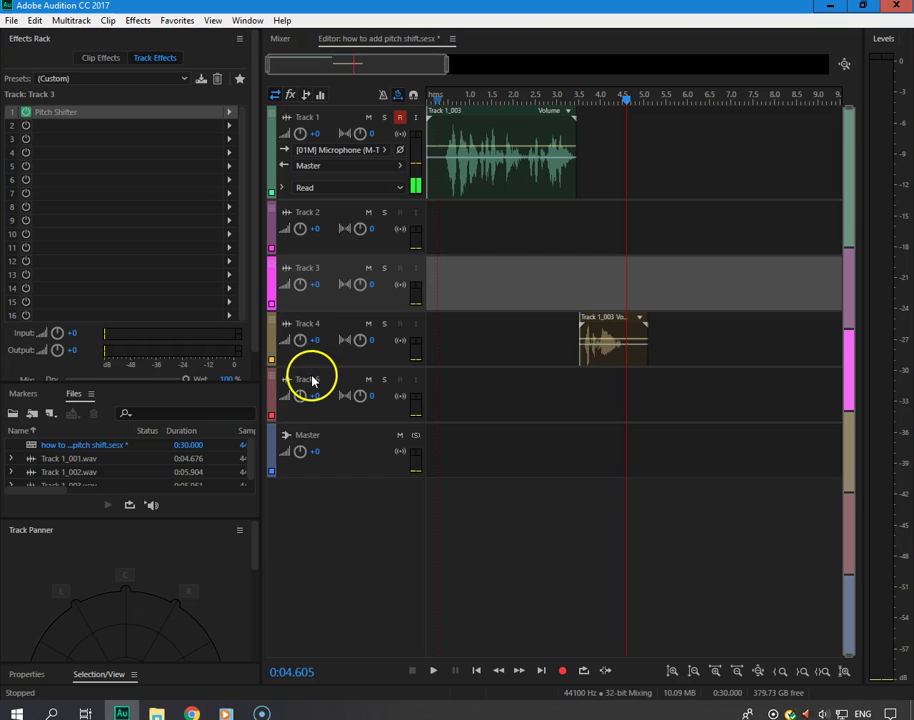
Step: Expand Track 4's header to reveal its volume envelope lane
drag(314, 367, 316, 422)
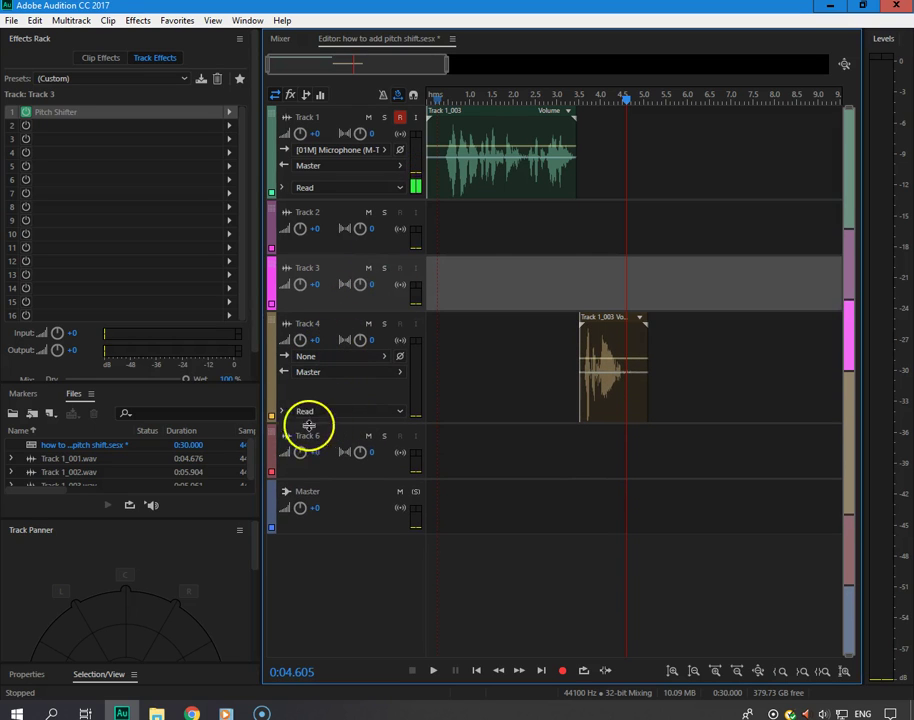
drag(284, 420, 284, 474)
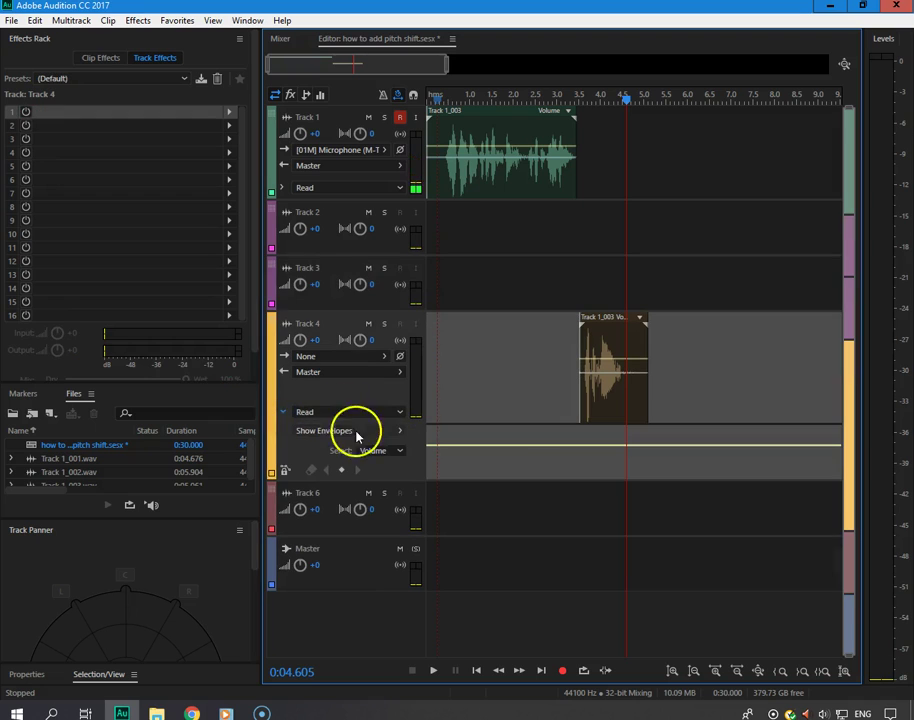
click(362, 431)
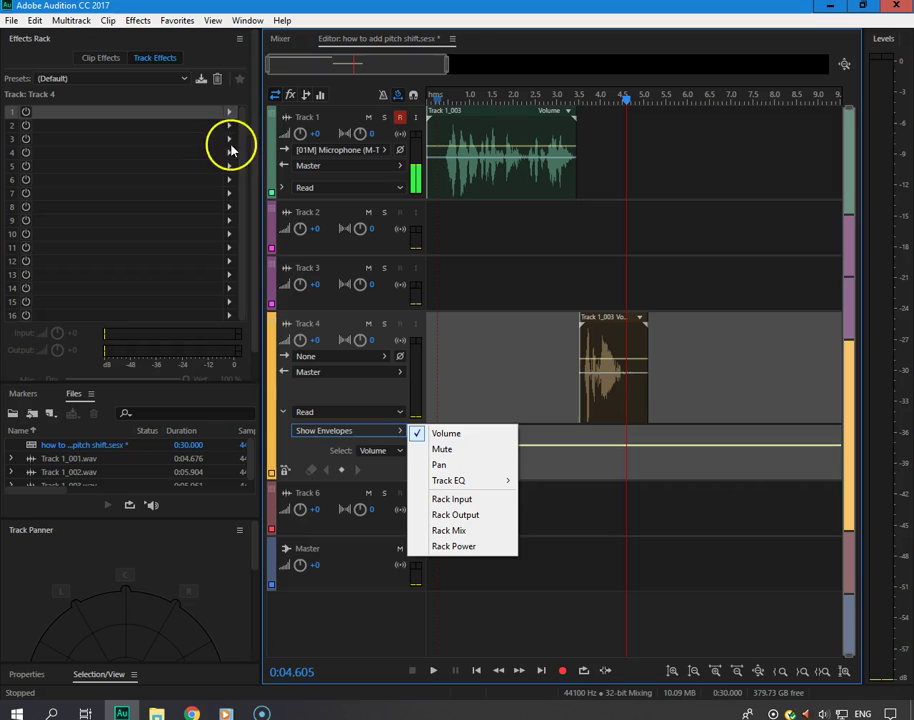
click(224, 112)
click(343, 330)
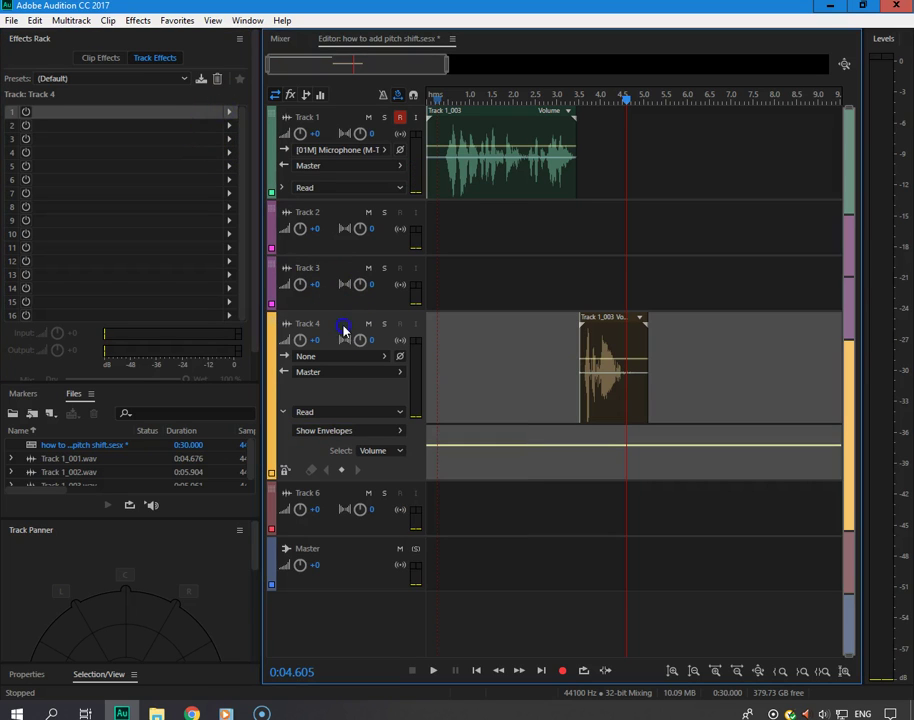
Step: Add a Pitch Shifter to Track 4's effects rack
click(228, 114)
mouse_move(277, 288)
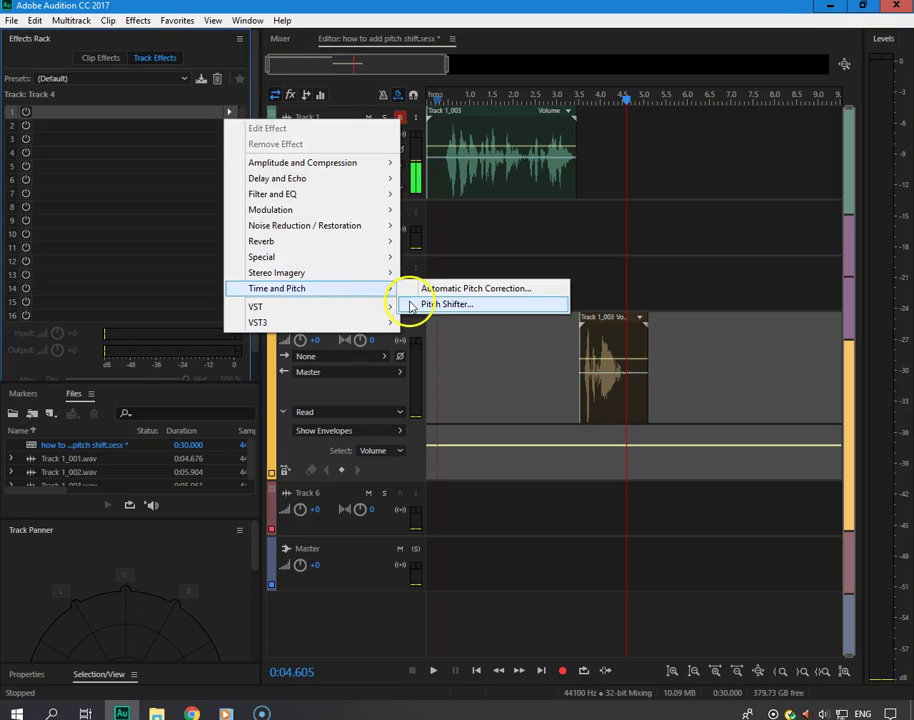
click(445, 304)
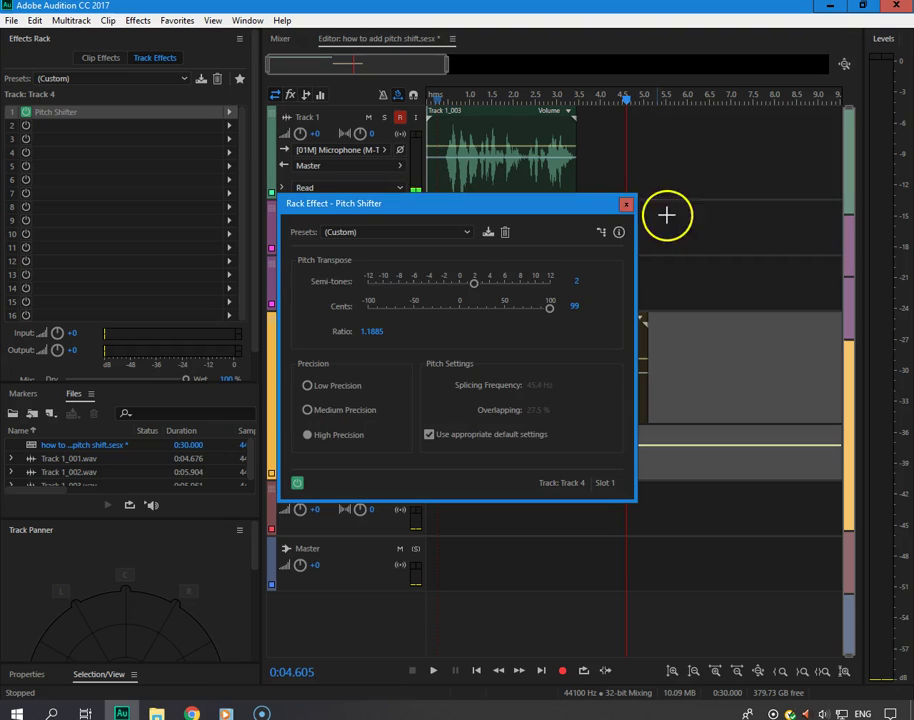
click(626, 204)
Step: Show the Pitch Shifter Transpose Ratio envelope on Track 4
click(308, 449)
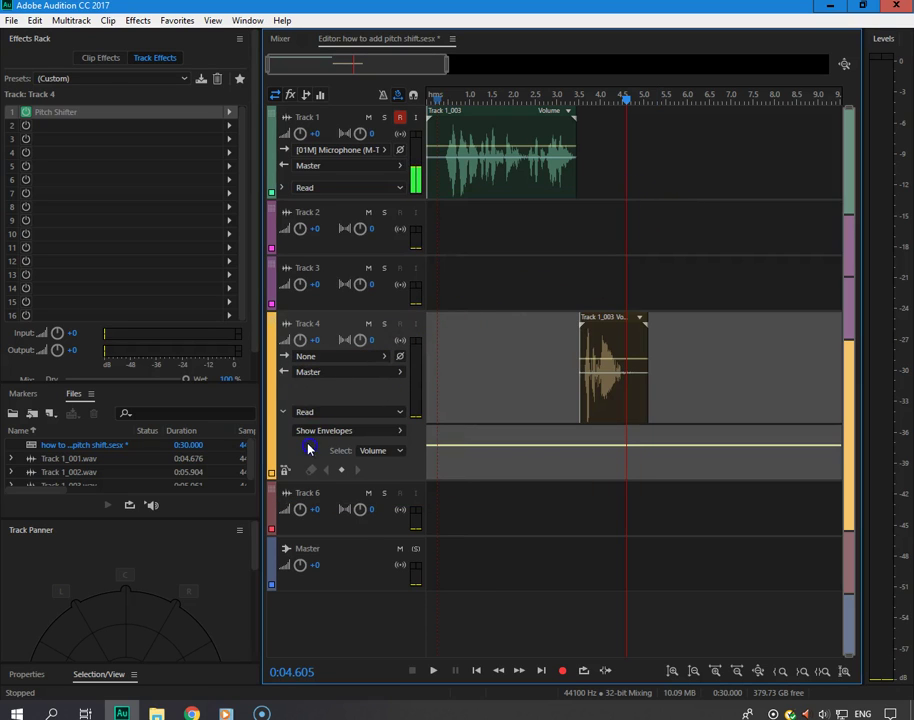
click(286, 413)
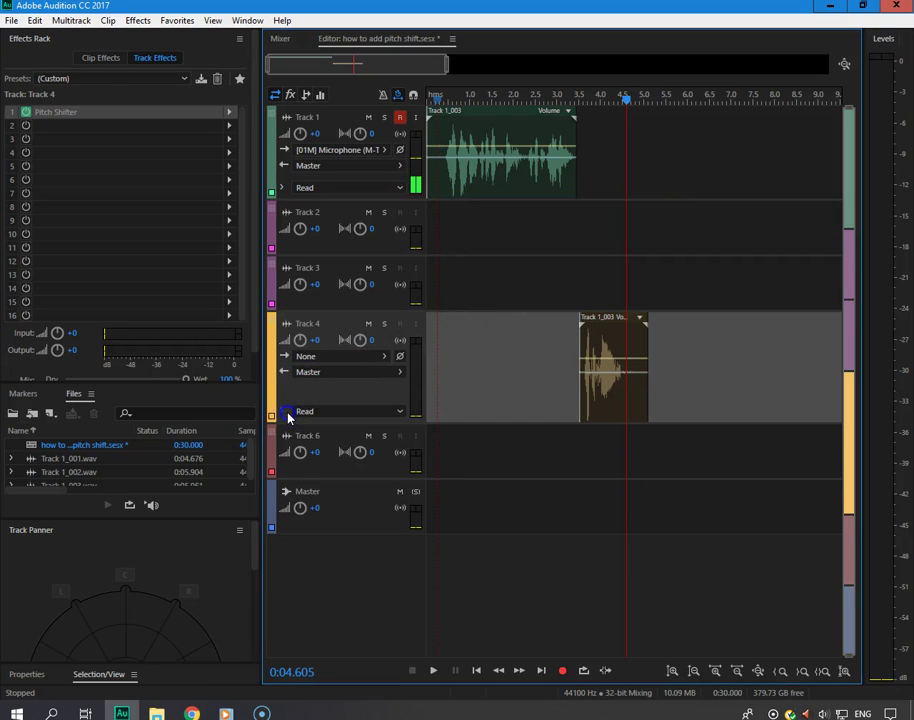
click(287, 414)
click(308, 431)
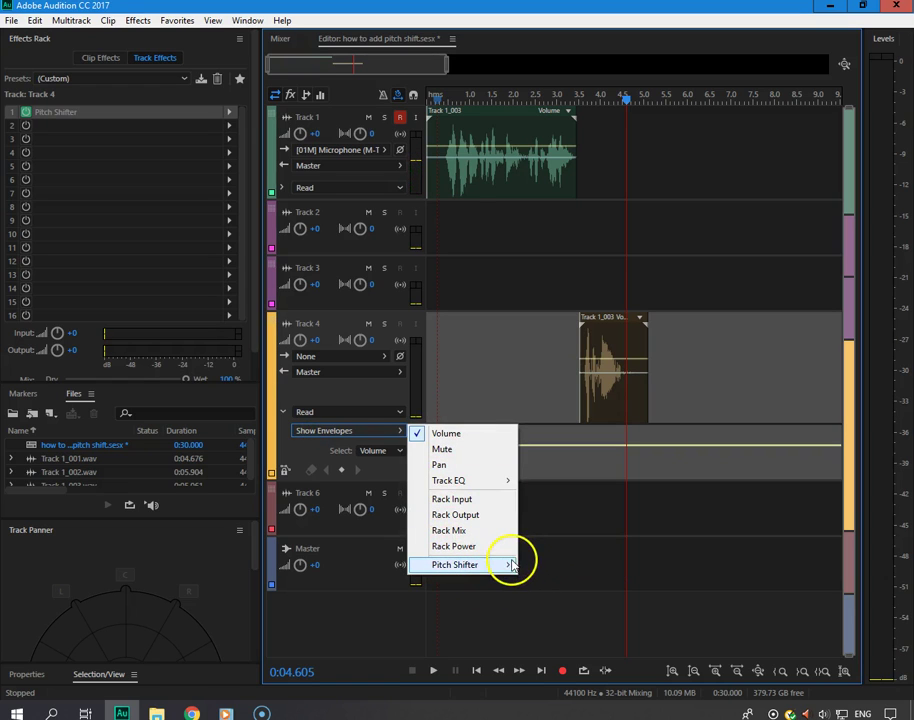
click(550, 565)
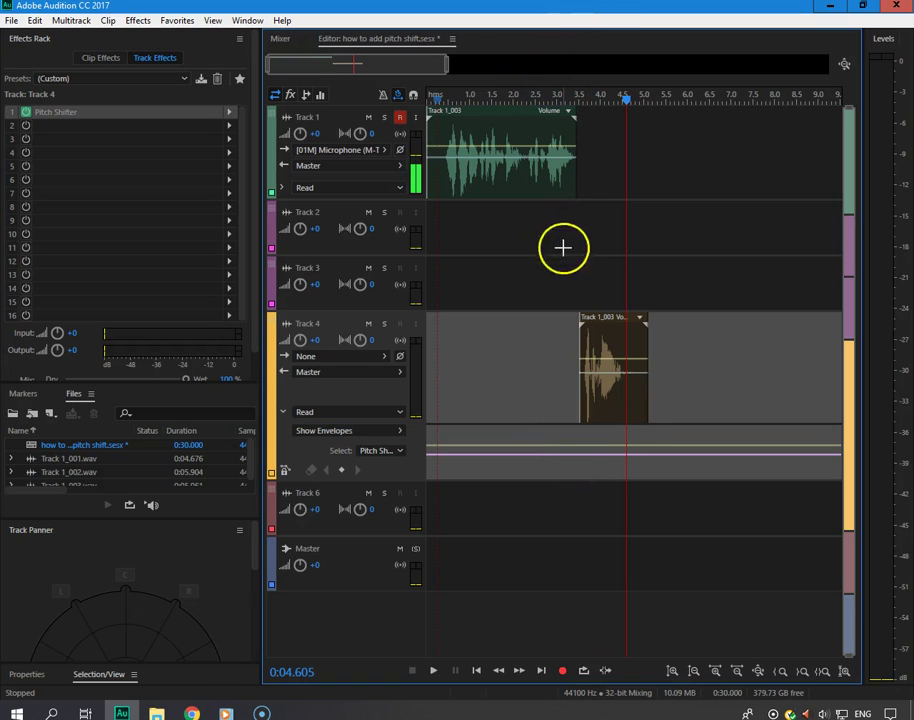
Step: Key Track 4's pitch envelope to peak then drop to about 0.66, and preview from 3 s
click(578, 453)
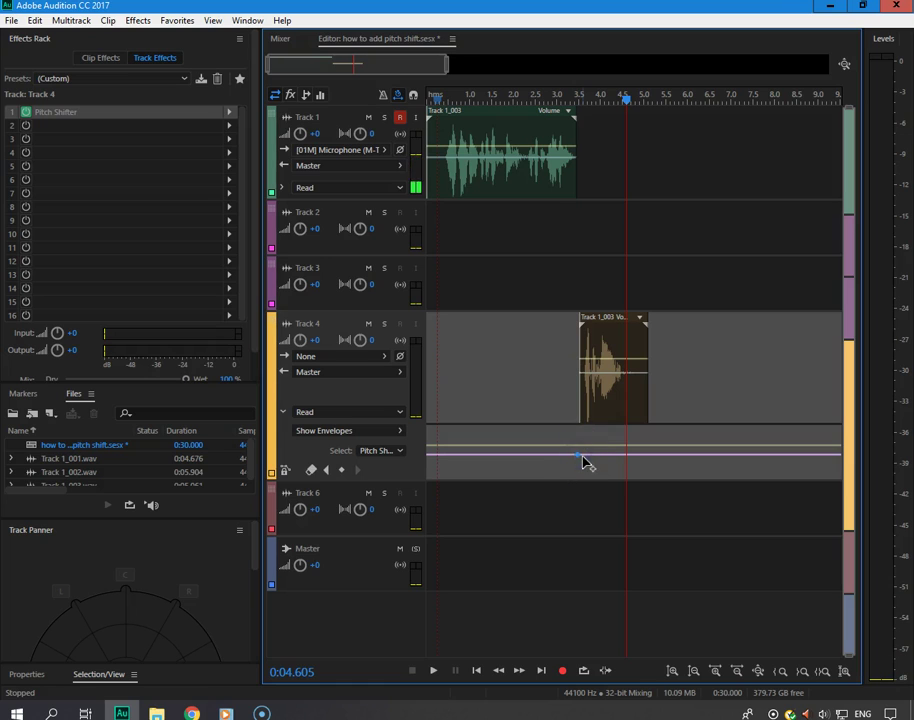
mouse_move(582, 456)
mouse_down()
mouse_move(583, 443)
mouse_move(614, 473)
mouse_up()
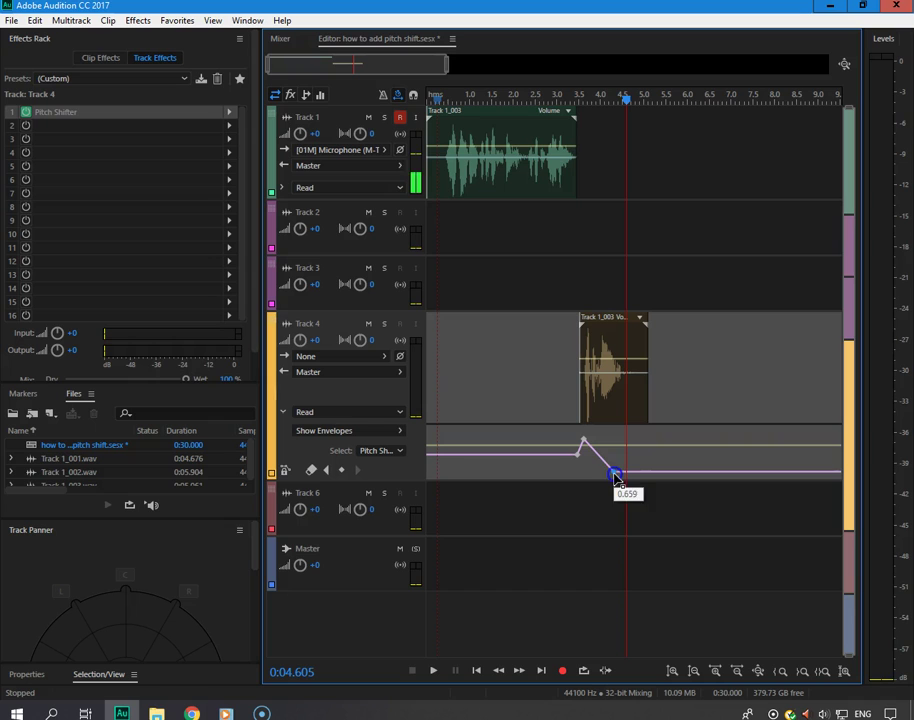
click(552, 107)
key(space)
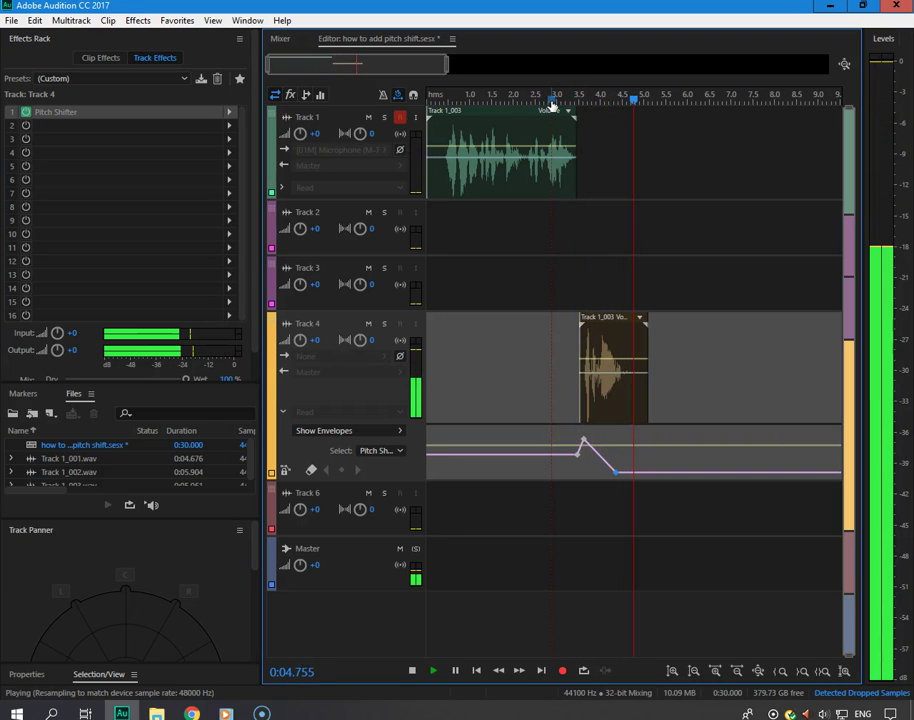
drag(475, 94, 440, 98)
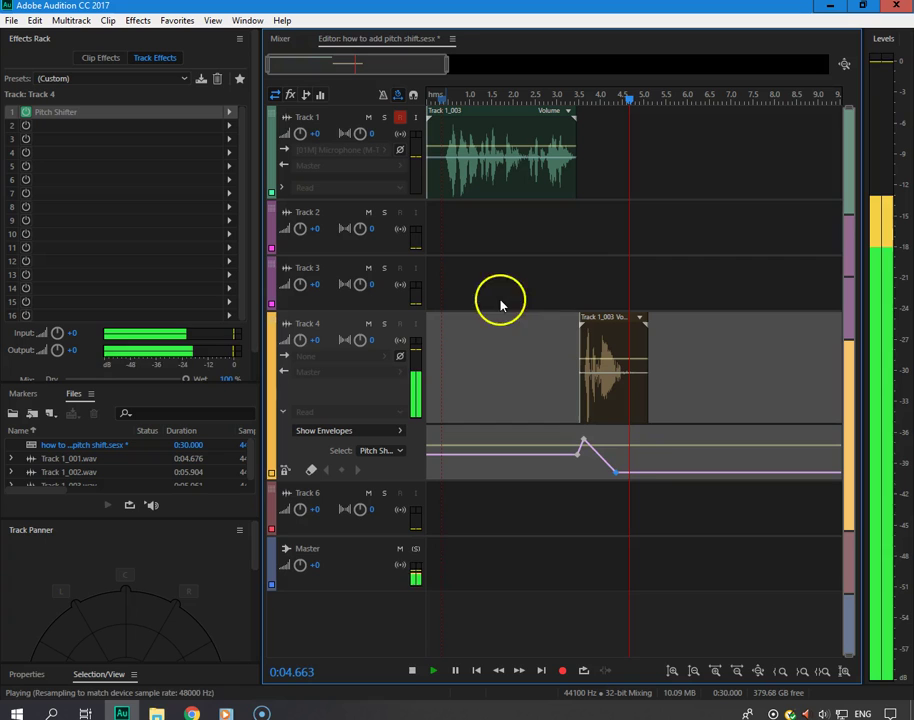
key(space)
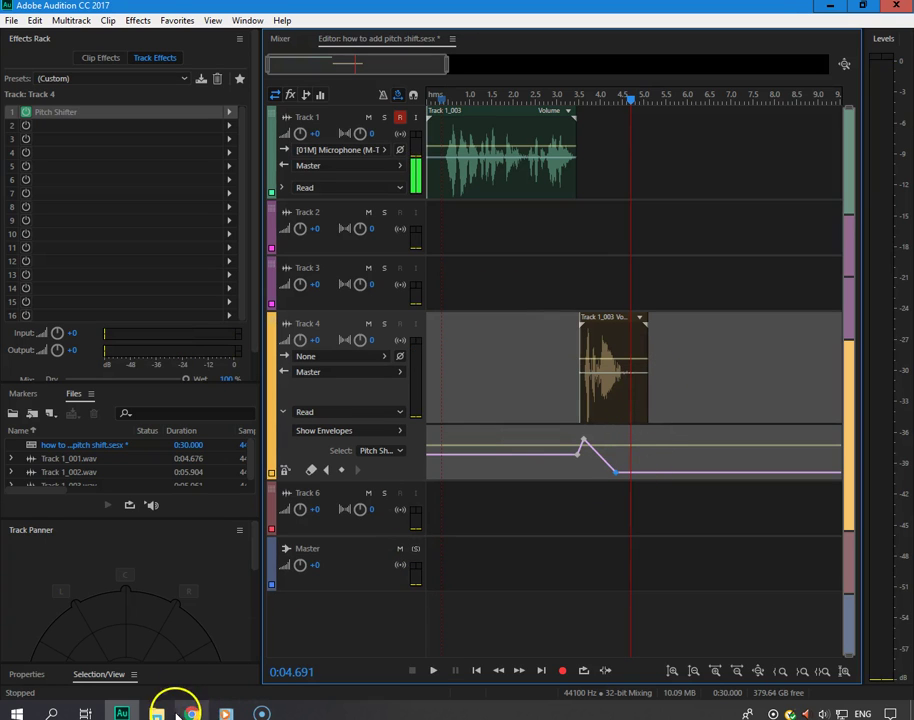
Step: Browse to OneDrive > radio sounds > effect in File Explorer
click(160, 713)
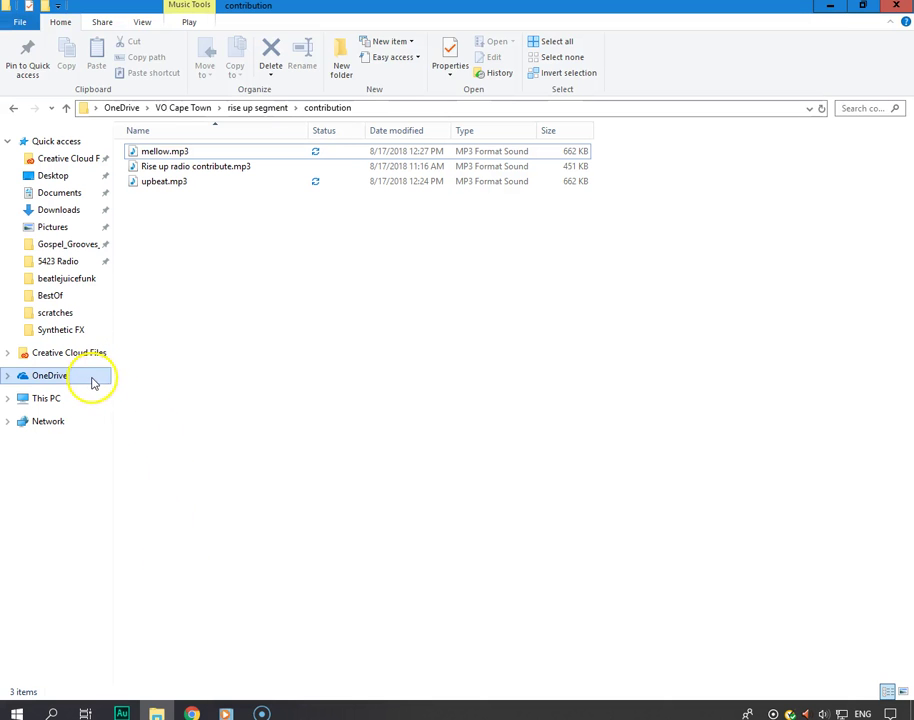
click(92, 380)
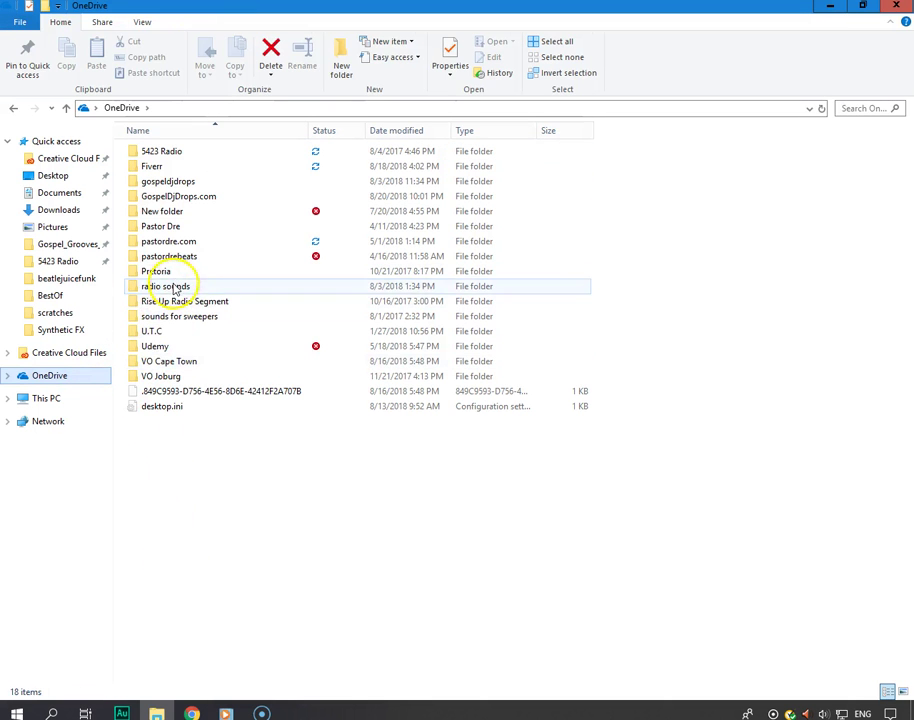
double_click(175, 288)
double_click(172, 244)
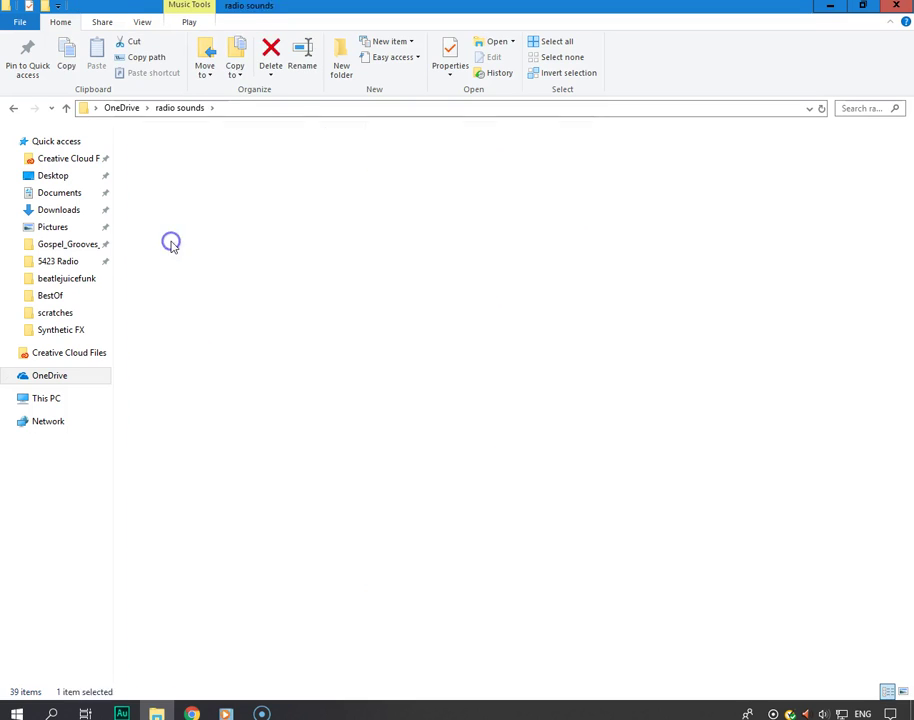
Step: Audition effect clips 33.mp3, 24.mp3, 22.mp3 and 21.mp3
click(171, 228)
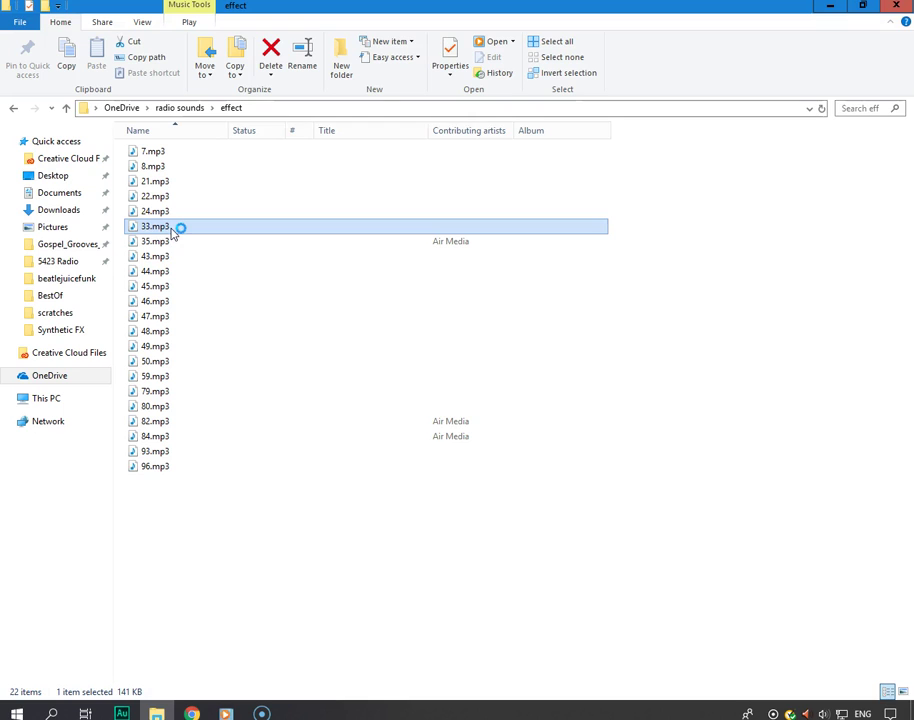
double_click(173, 229)
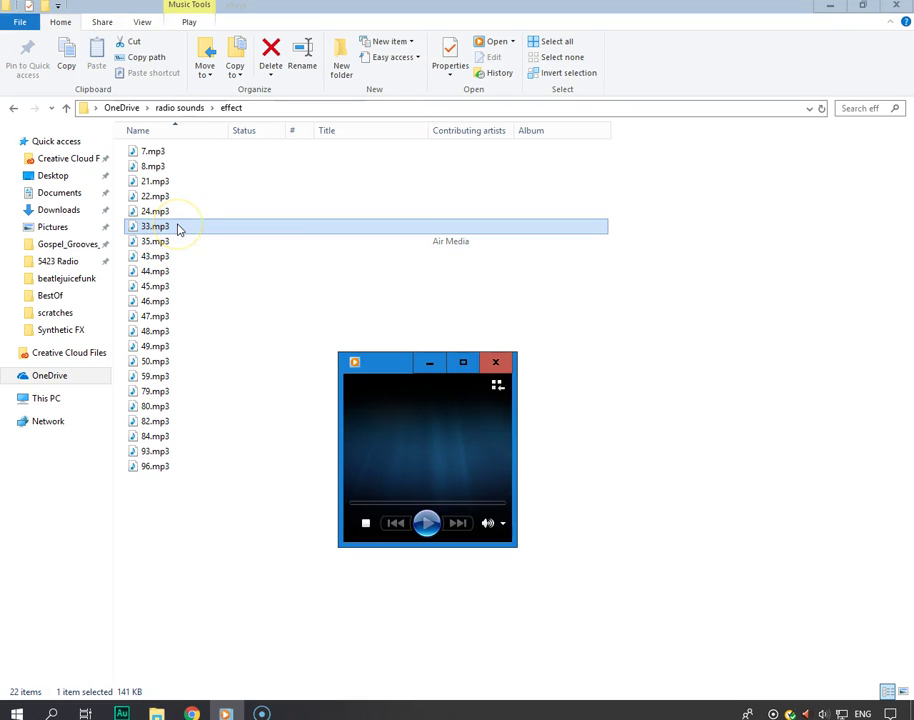
click(173, 215)
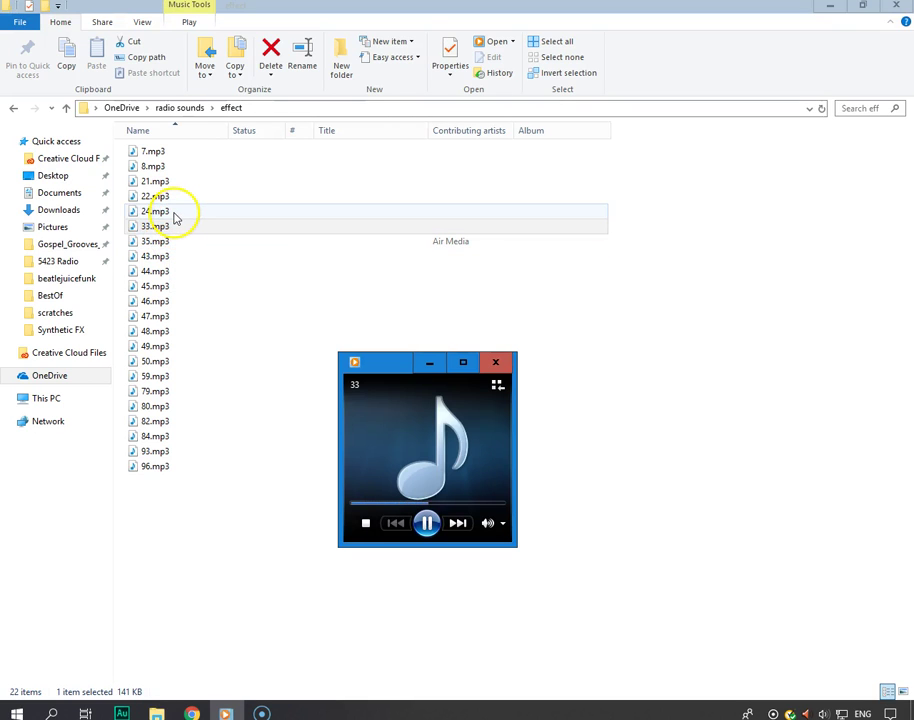
double_click(173, 216)
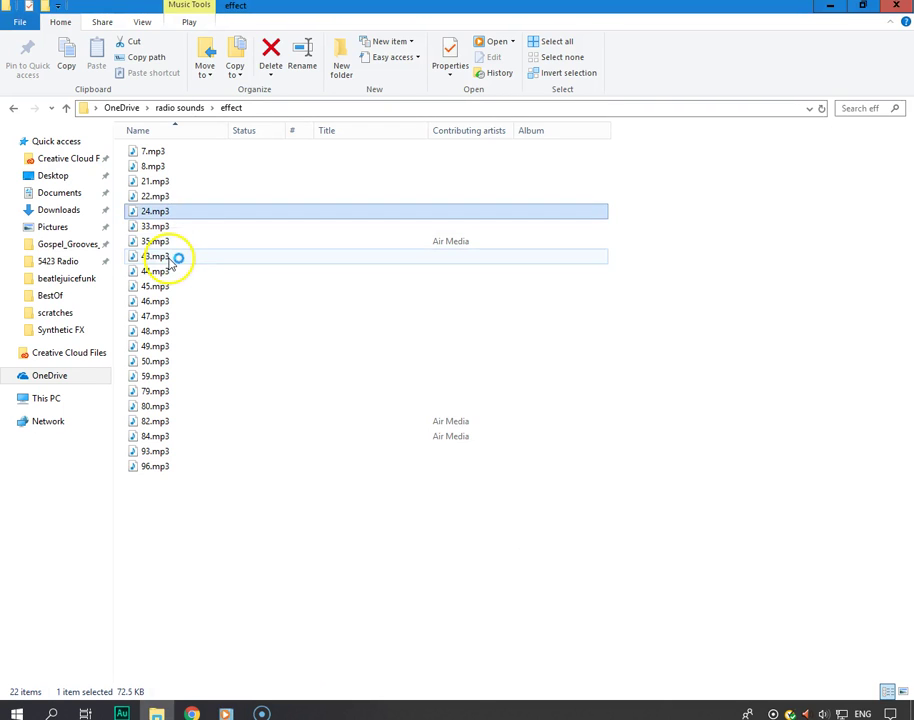
click(155, 197)
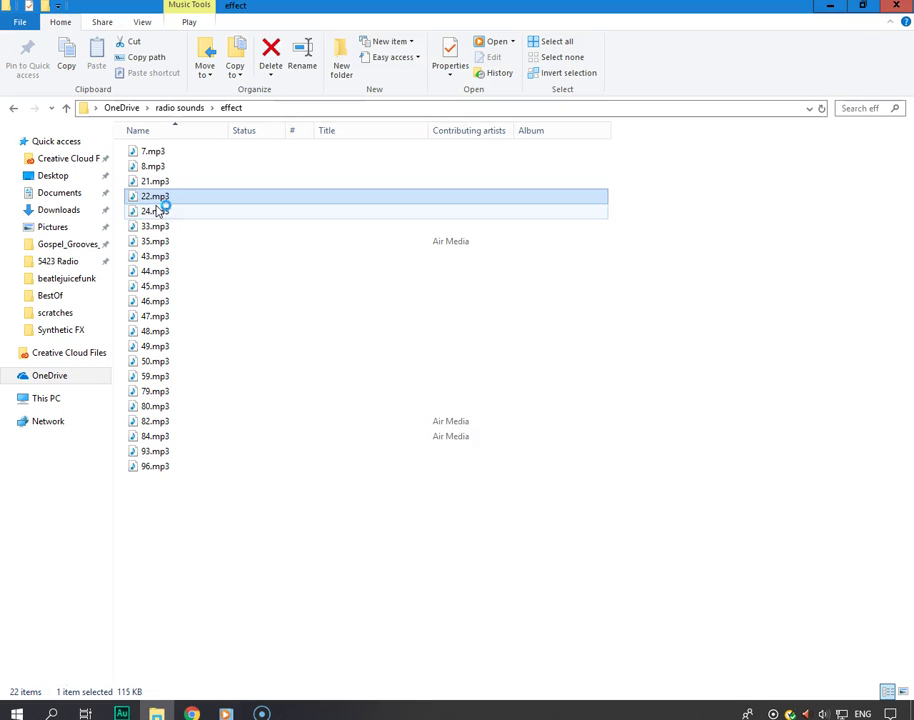
double_click(157, 203)
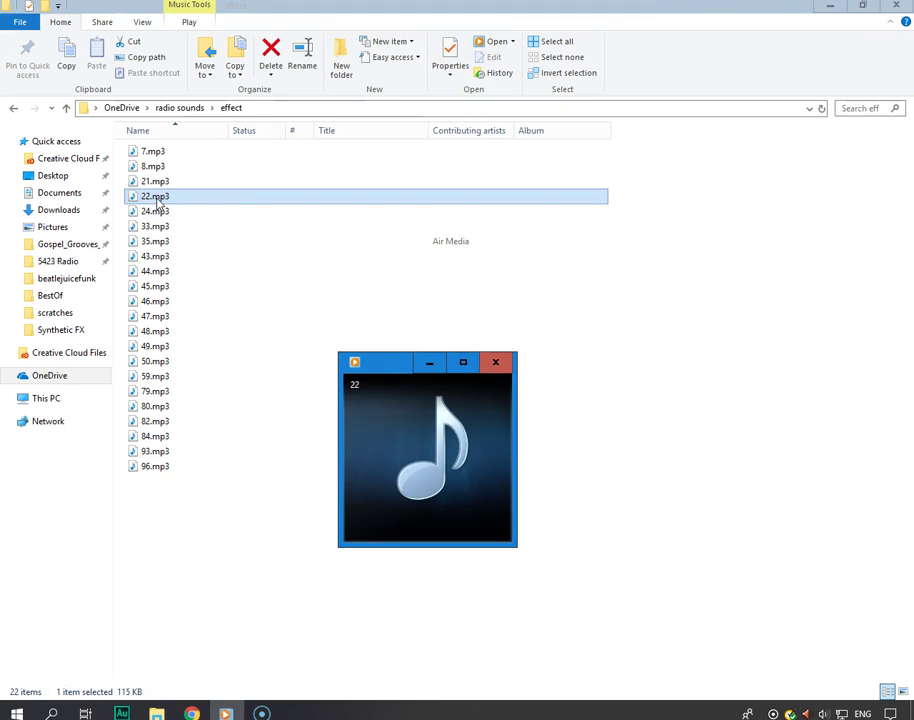
double_click(157, 181)
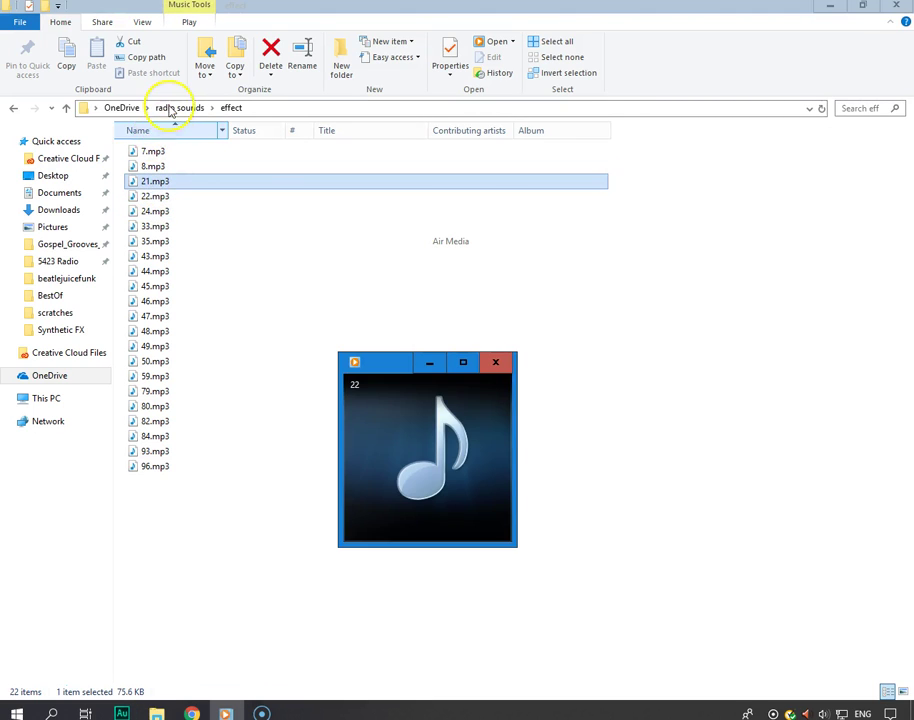
Step: Open the radio sounds BestOf folder and select 40.mp3
click(172, 109)
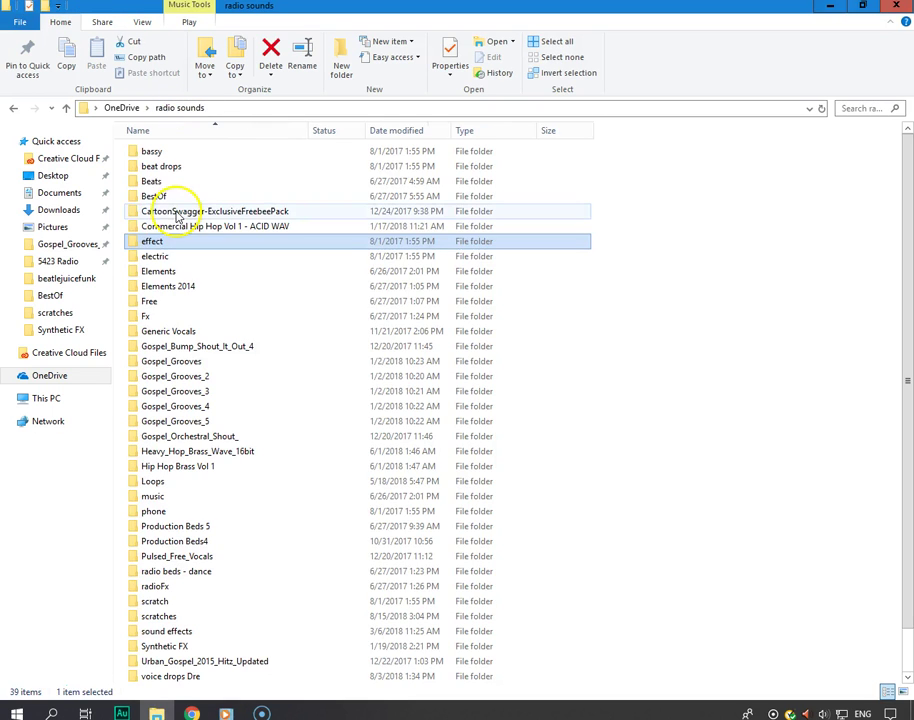
double_click(155, 197)
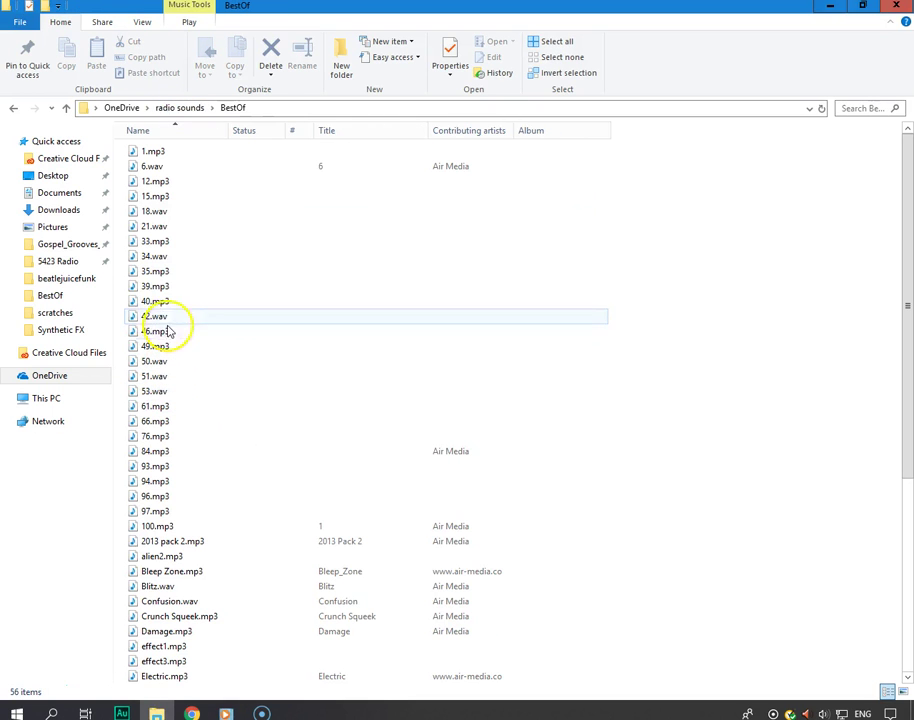
click(156, 302)
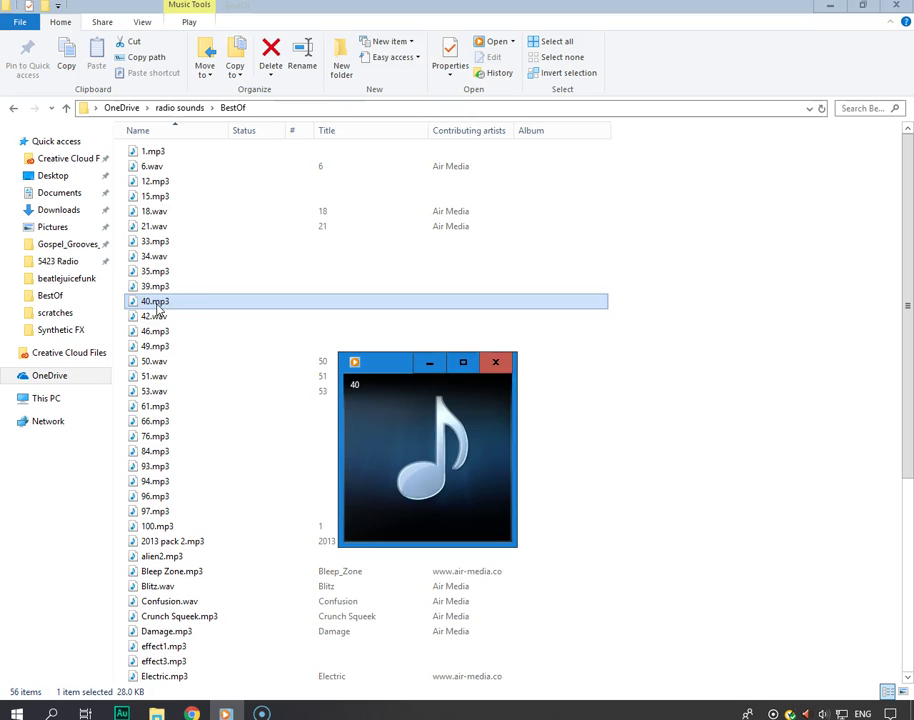
Step: Drop 40.mp3 onto Track 3 near 3.25 s and preview it
drag(156, 309, 572, 258)
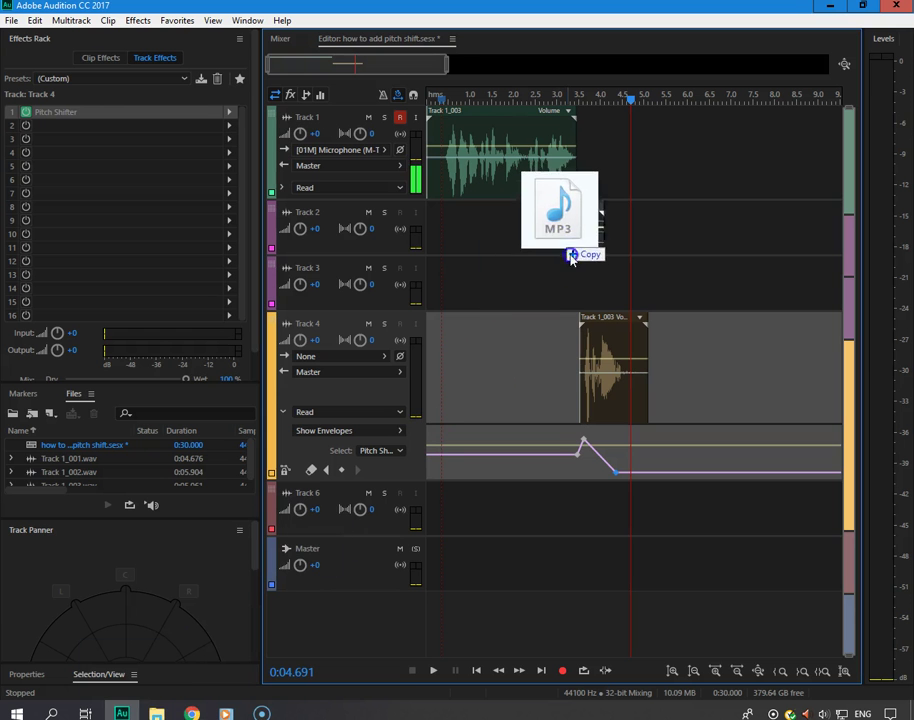
drag(572, 258, 627, 290)
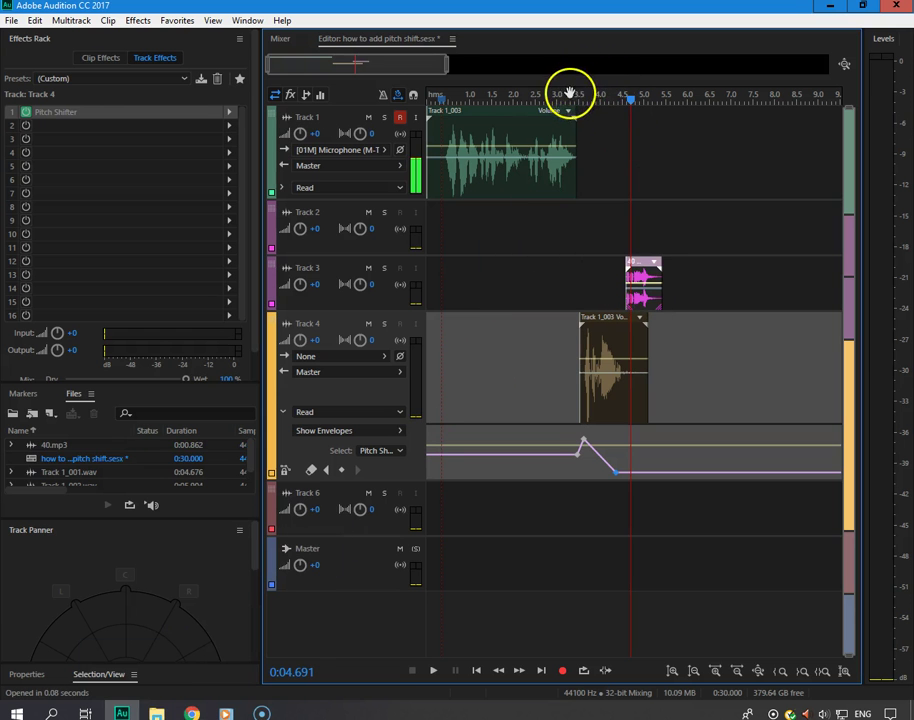
click(569, 93)
key(space)
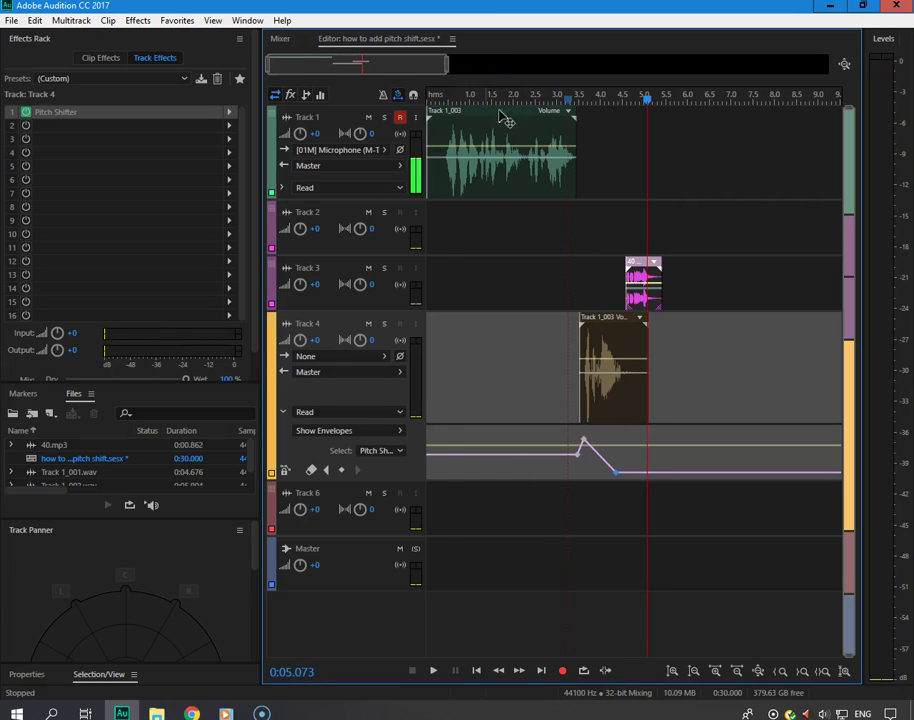
click(446, 96)
Step: Nudge Track 1's vocal clip slightly later and replay the mix from about 1.1 s
drag(435, 155, 449, 157)
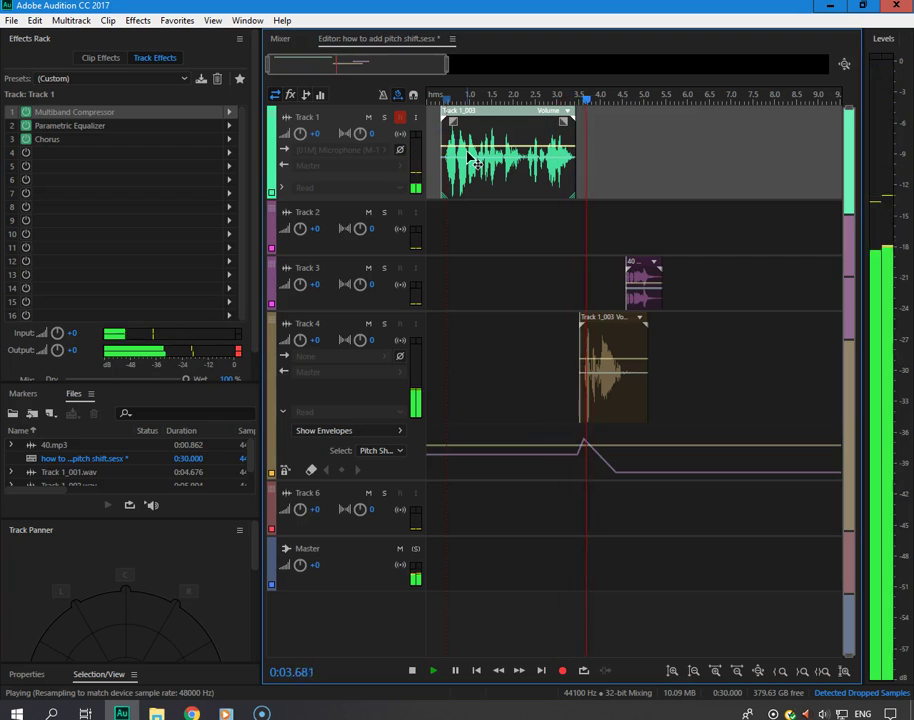
click(640, 289)
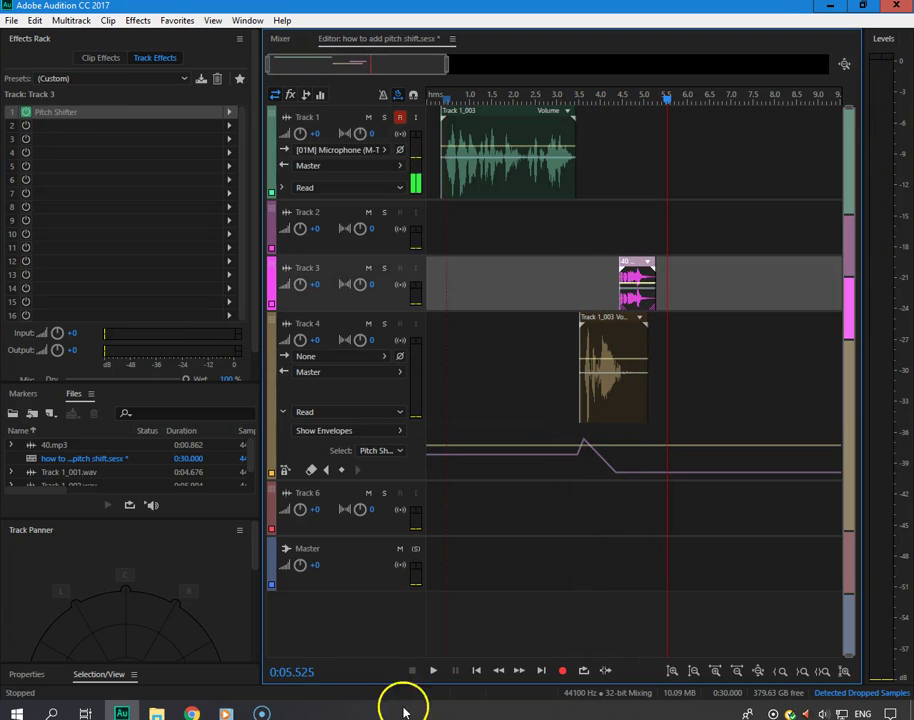
click(474, 100)
key(space)
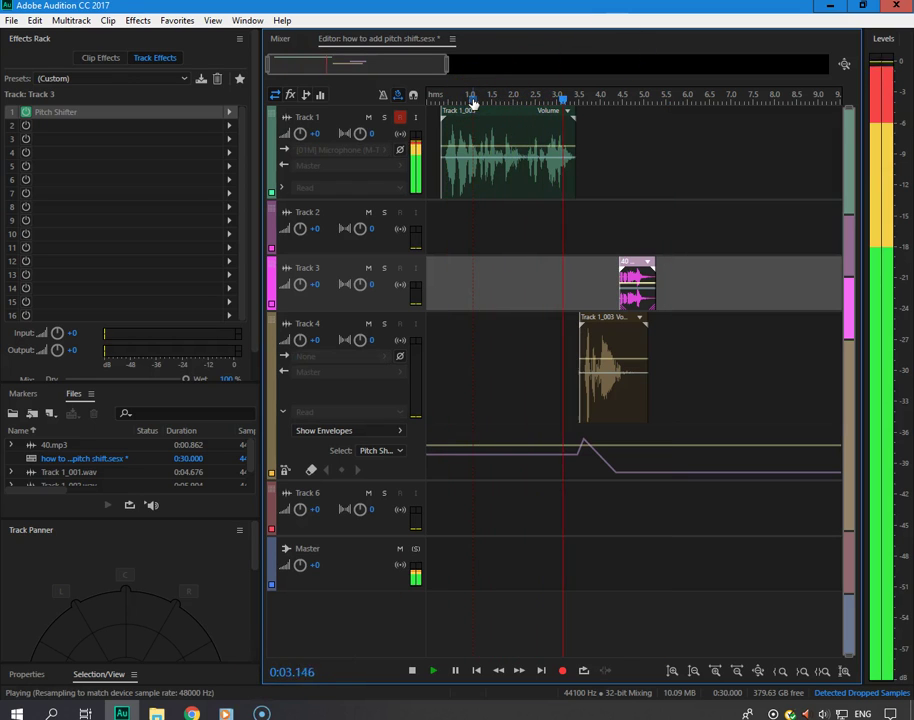
key(space)
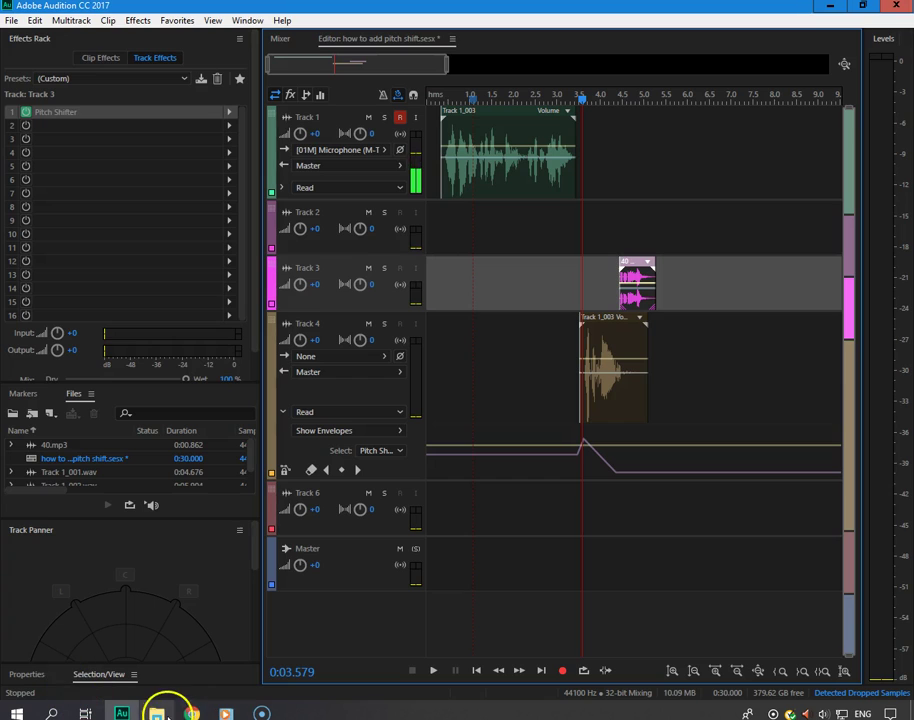
Step: Audition 46.mp3 from the BestOf folder
click(157, 713)
double_click(186, 332)
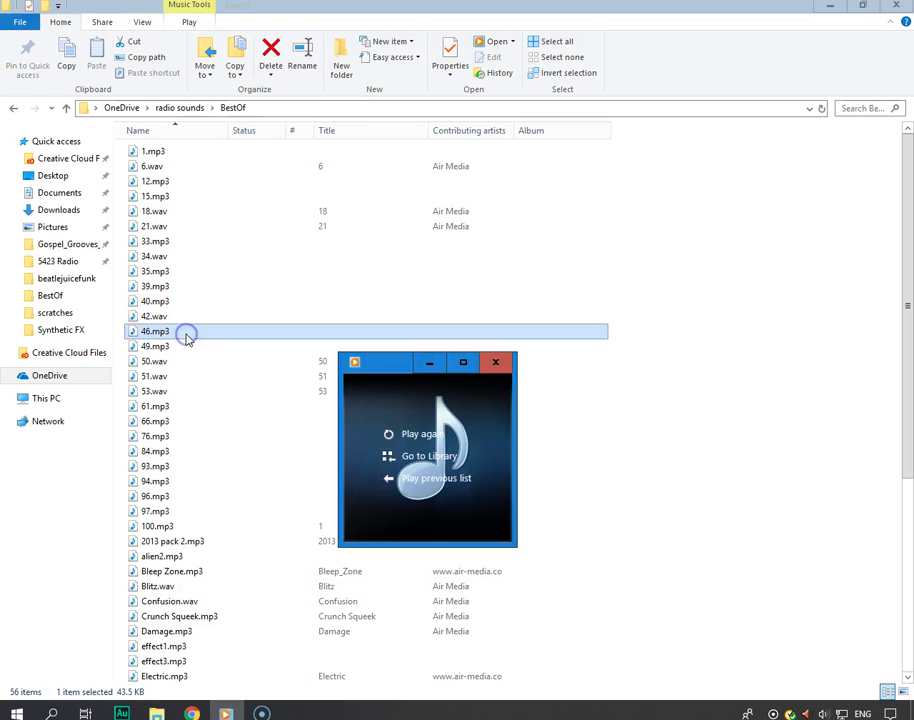
mouse_move(186, 336)
mouse_down()
mouse_move(139, 708)
mouse_move(218, 455)
mouse_up()
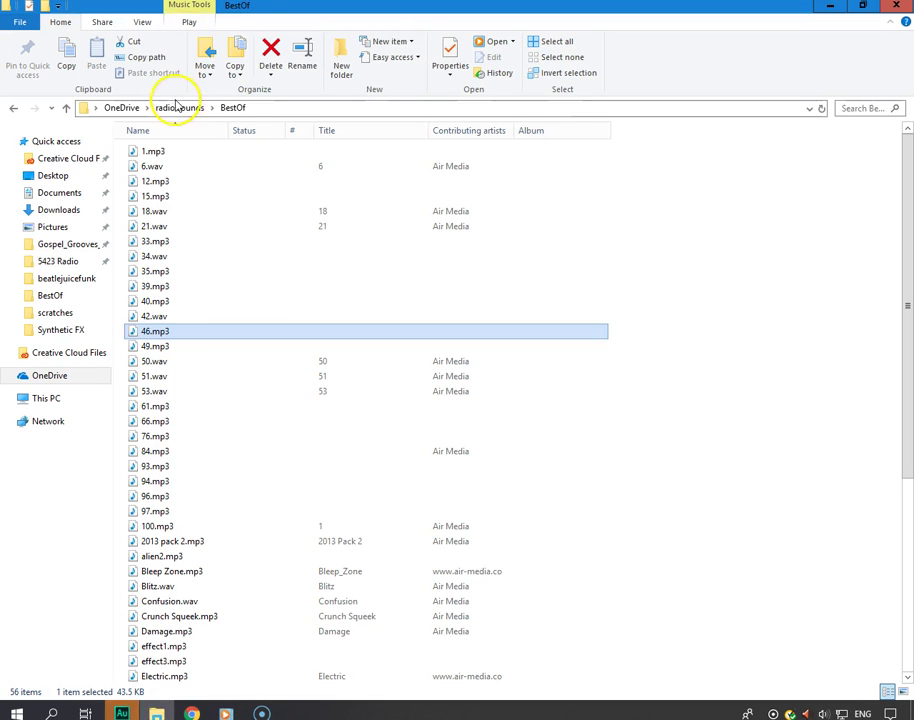
Step: Open radio sounds > scratches and play busy quick.wav
click(177, 108)
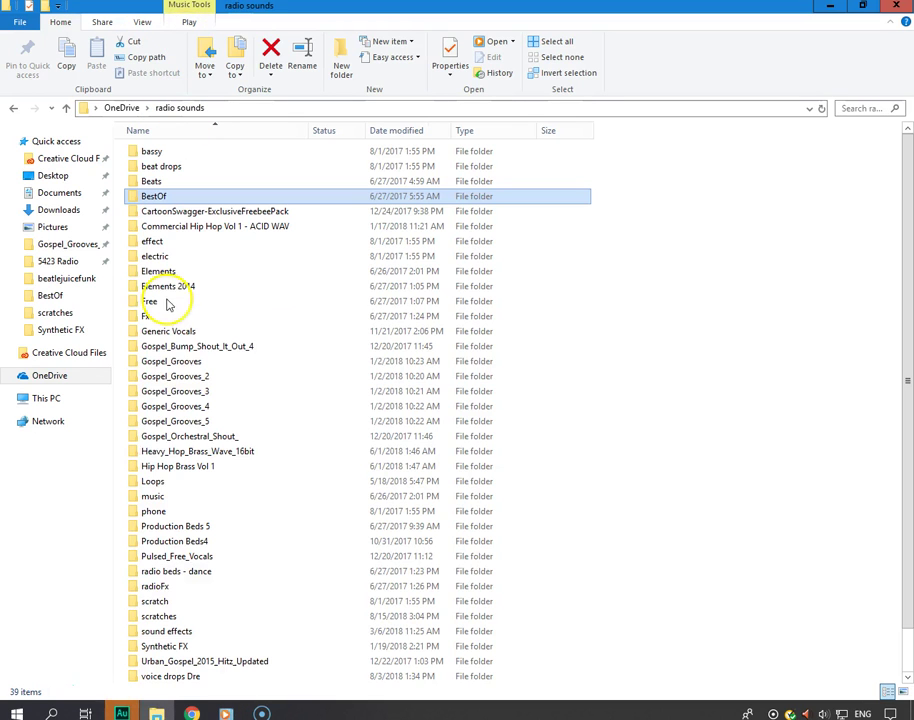
double_click(168, 616)
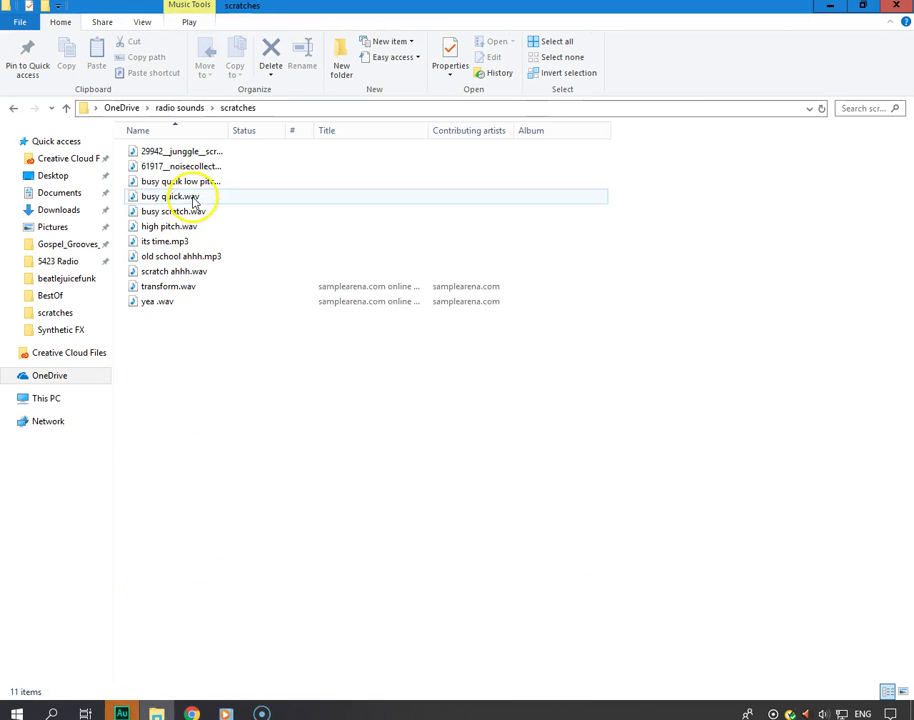
double_click(190, 197)
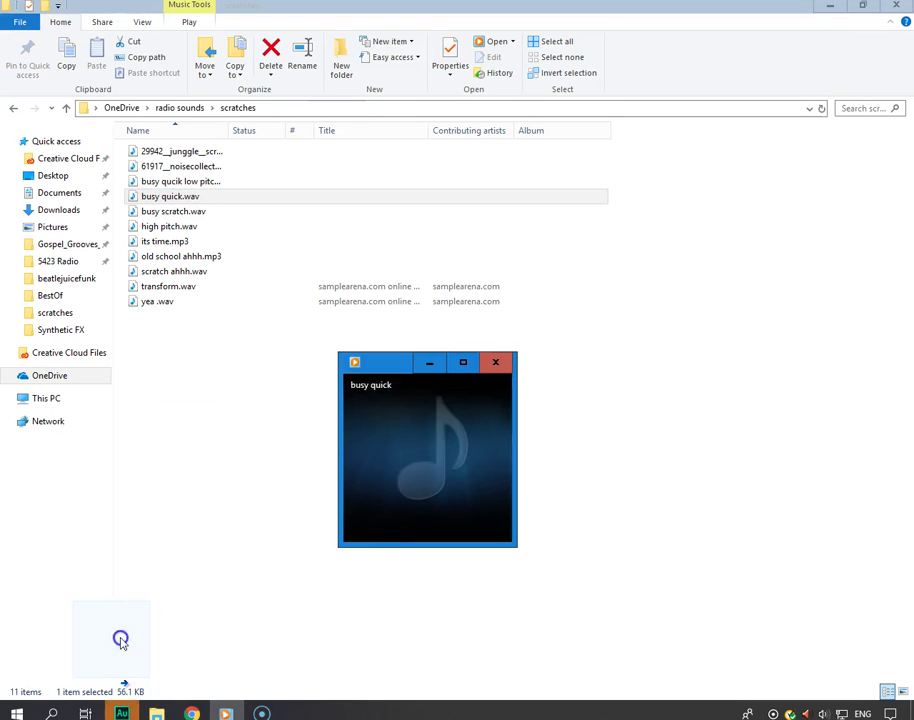
Step: Place busy quick.wav on Track 2 before the vocal and preview from about 2.3 s
drag(120, 640, 569, 240)
click(592, 223)
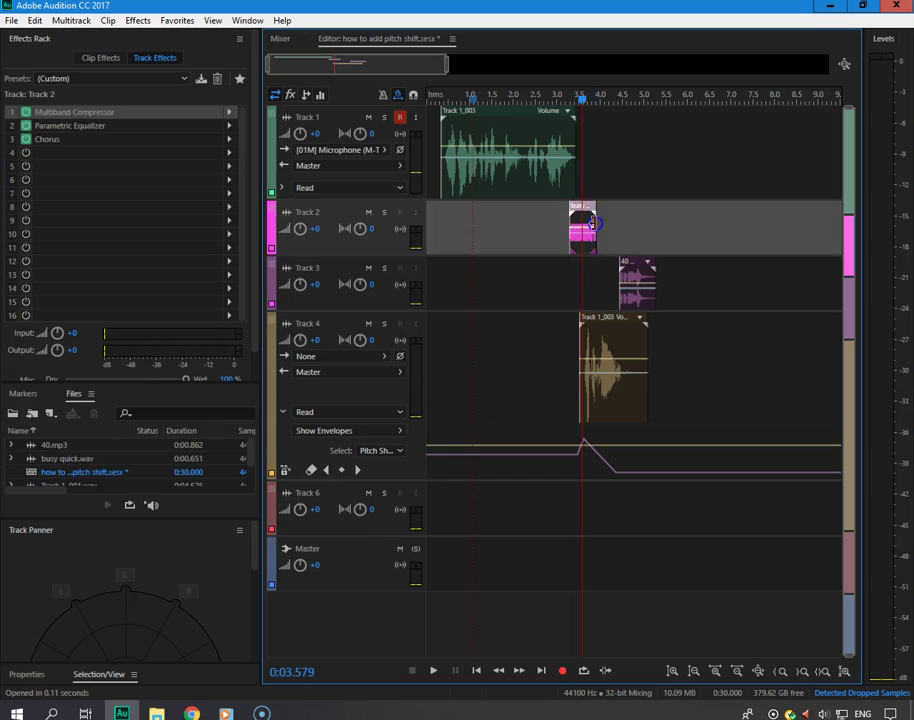
click(527, 96)
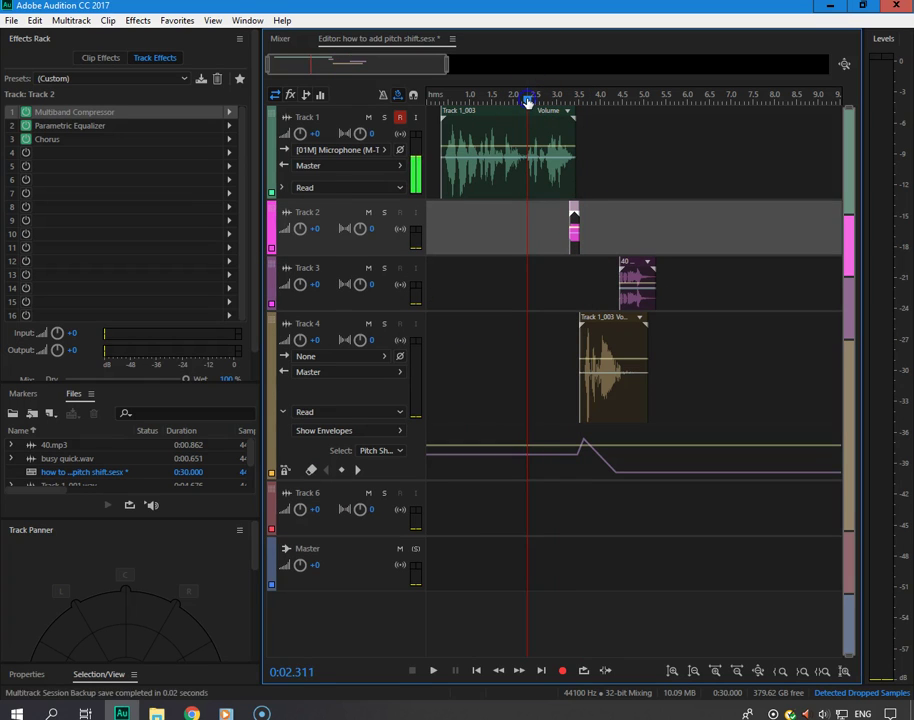
key(space)
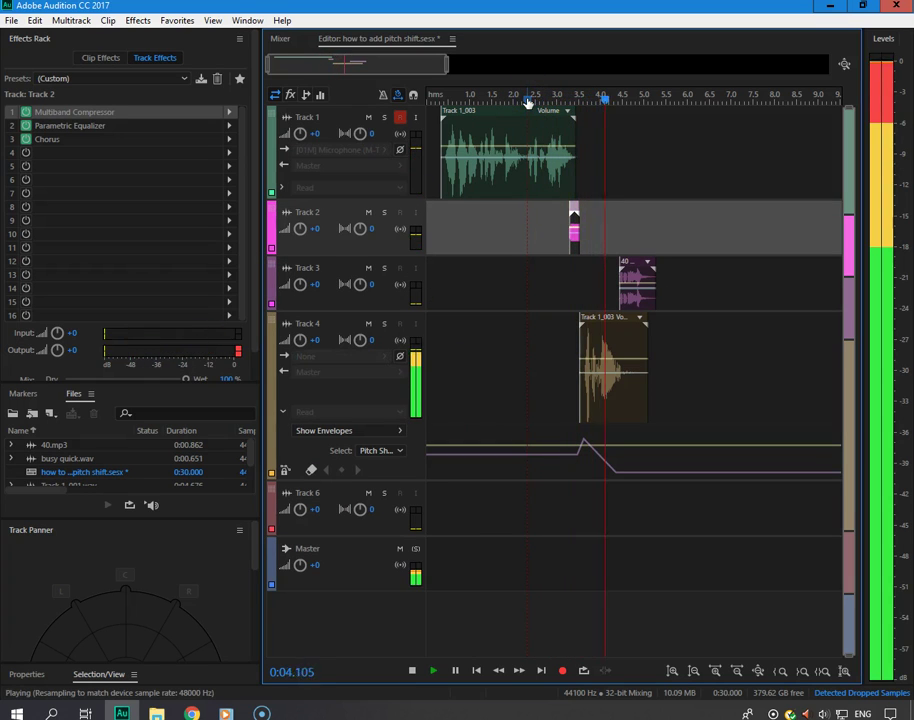
key(space)
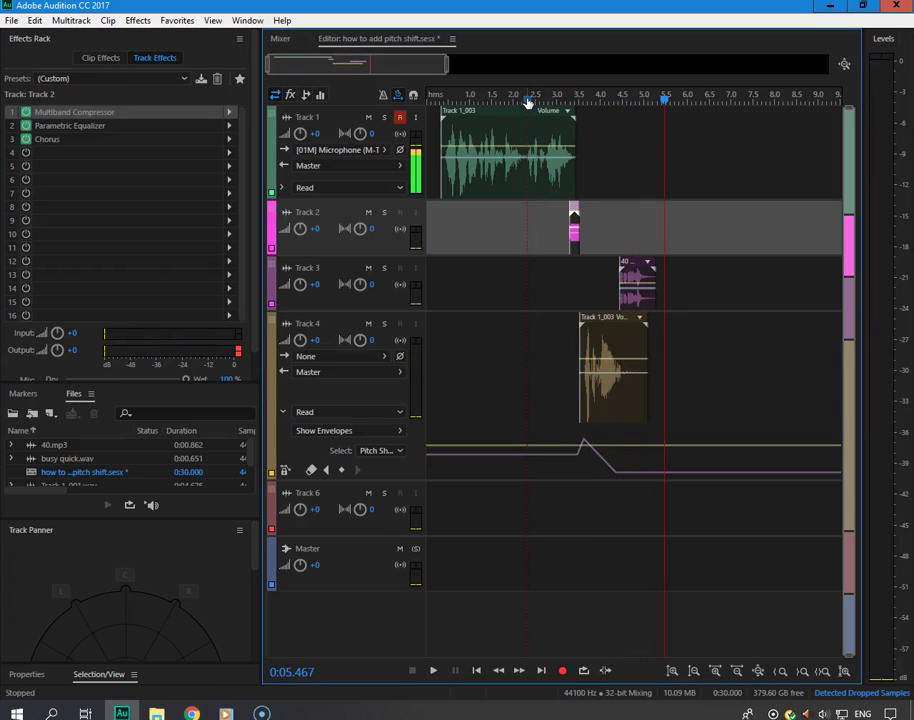